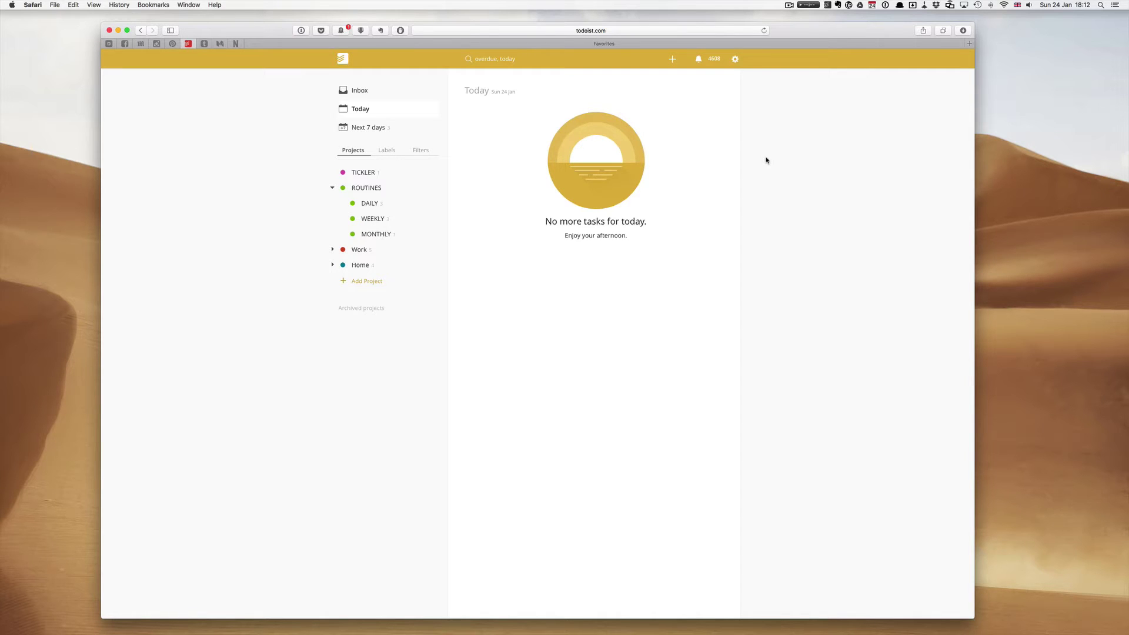
- Collapse ROUTINES, expand Work, and start a new project named 'You Tube Video Series'
left_click(332, 187)
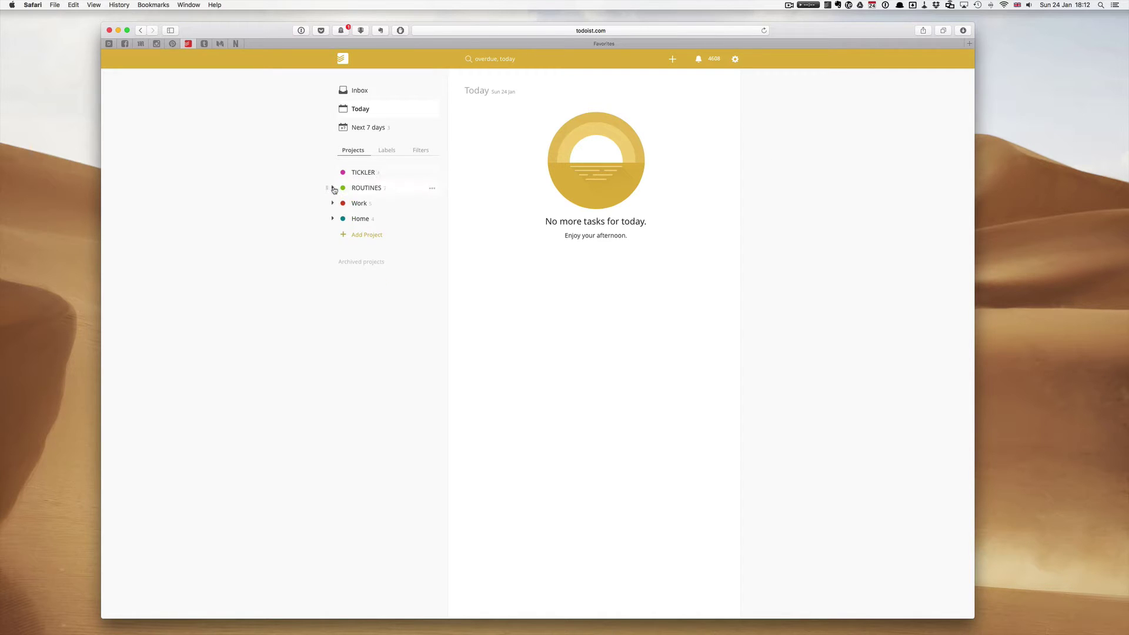
left_click(332, 204)
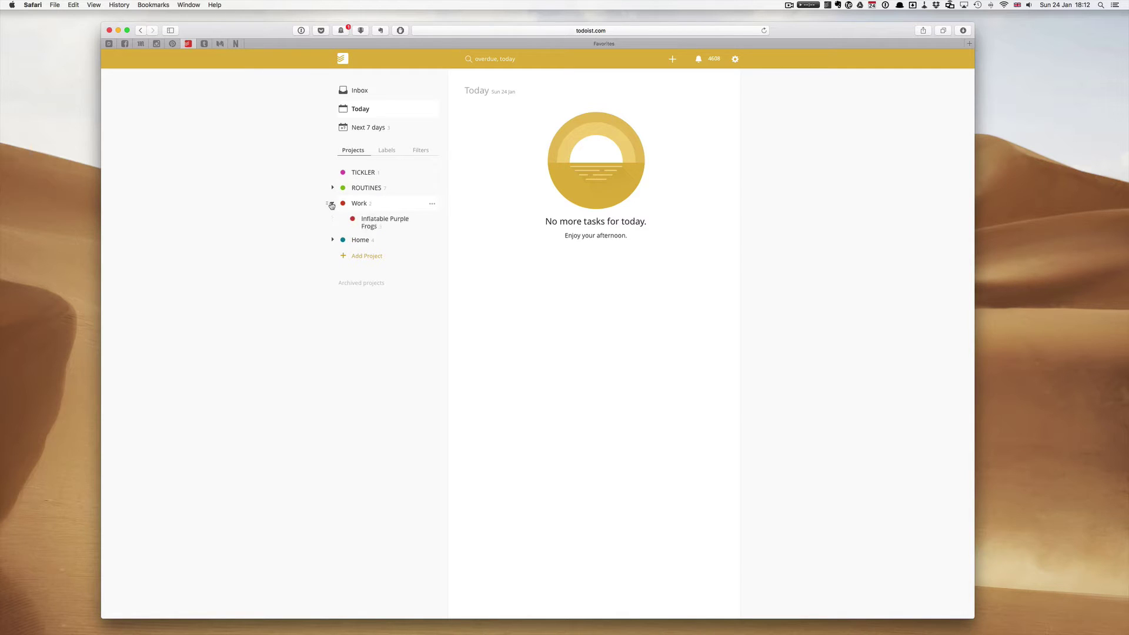
left_click(366, 257)
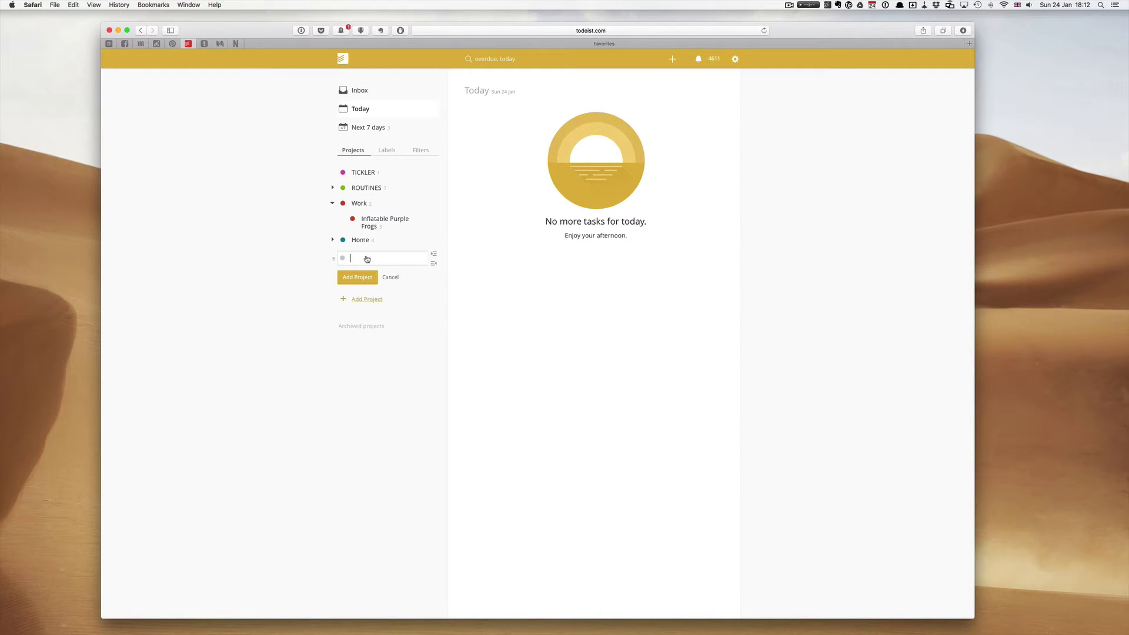
type("You Tube Video Series")
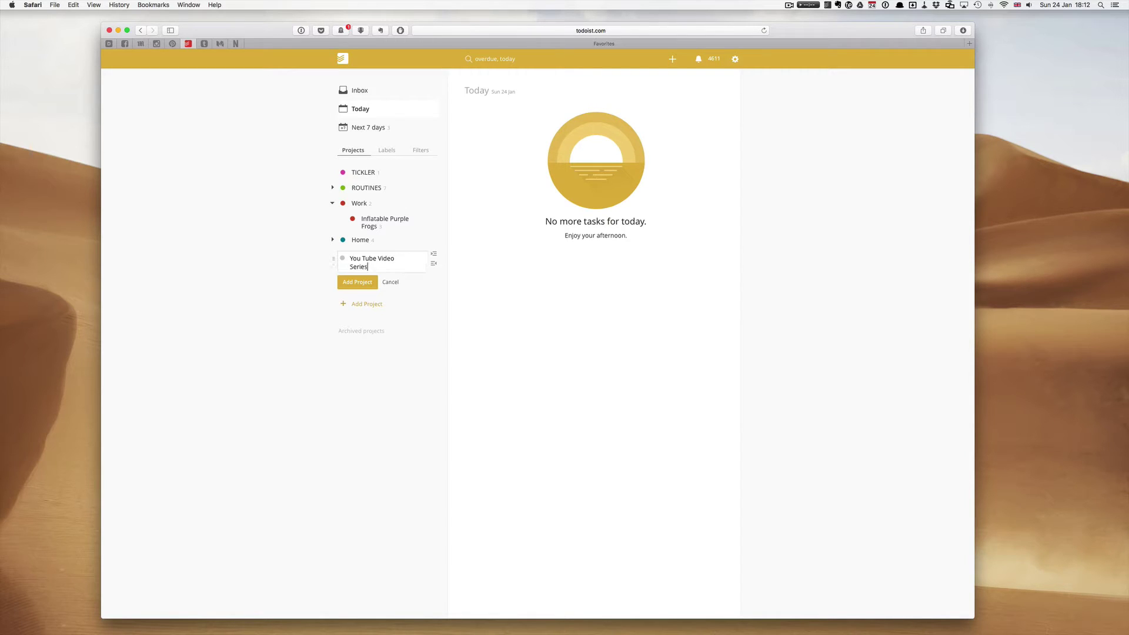
- Give the project the red colour, create it, and nest it under Work
left_click(343, 258)
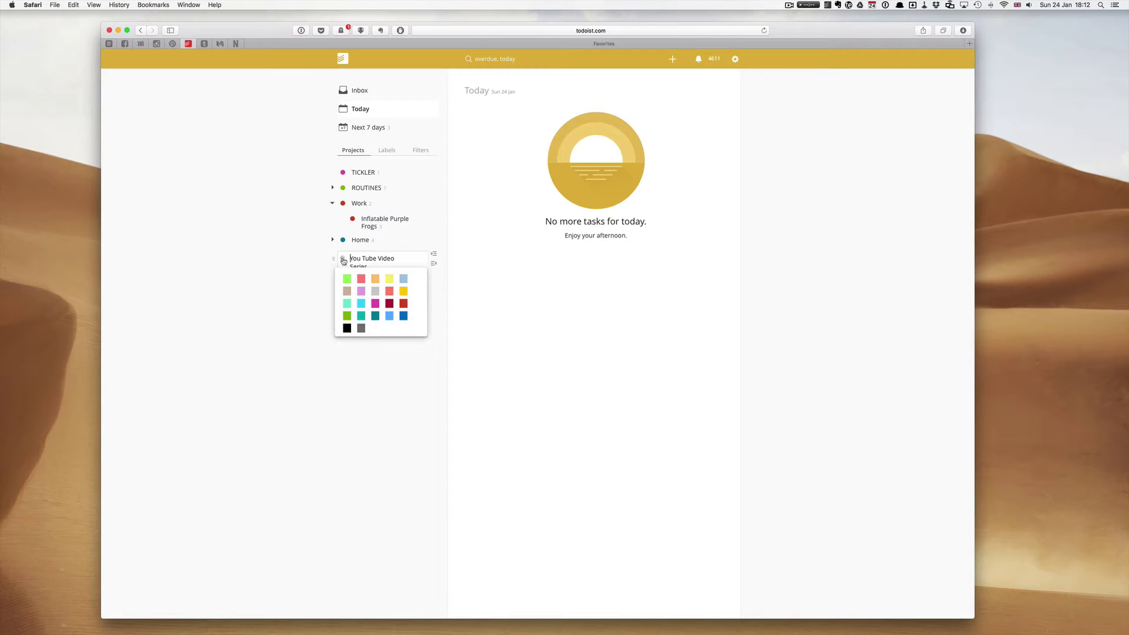
left_click(403, 303)
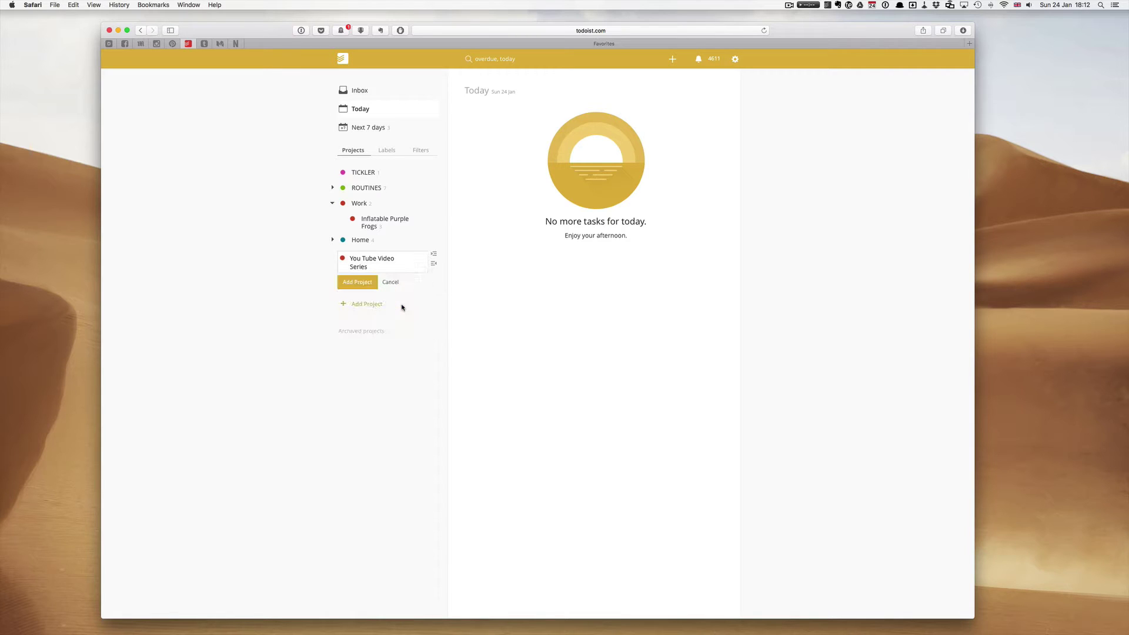
left_click(359, 281)
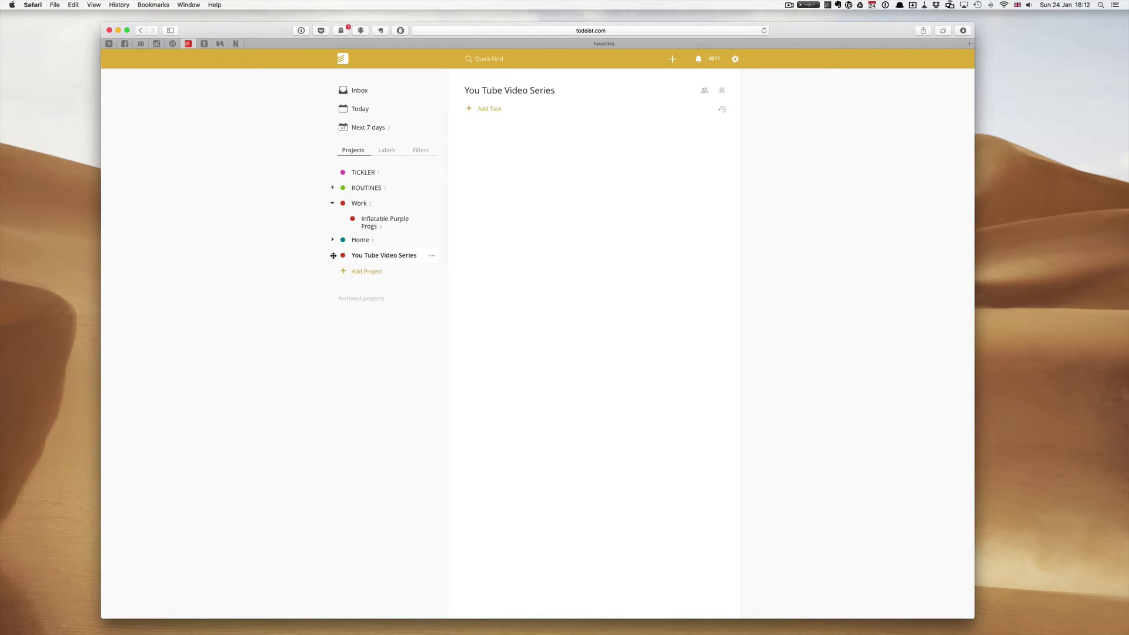
left_click_drag(333, 255, 344, 240)
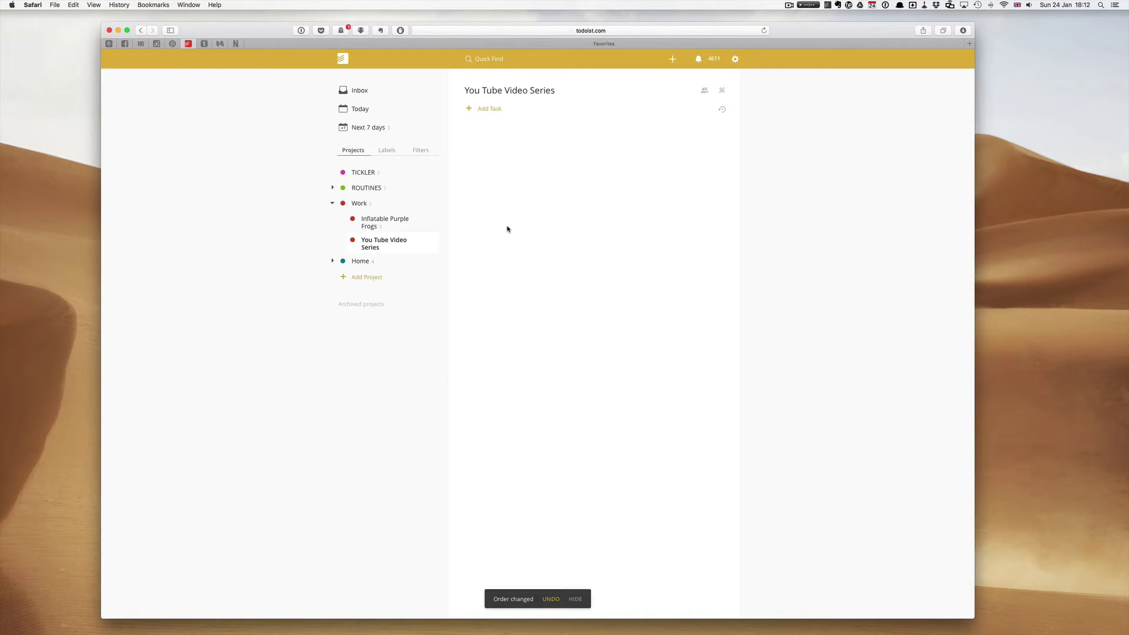
left_click(489, 110)
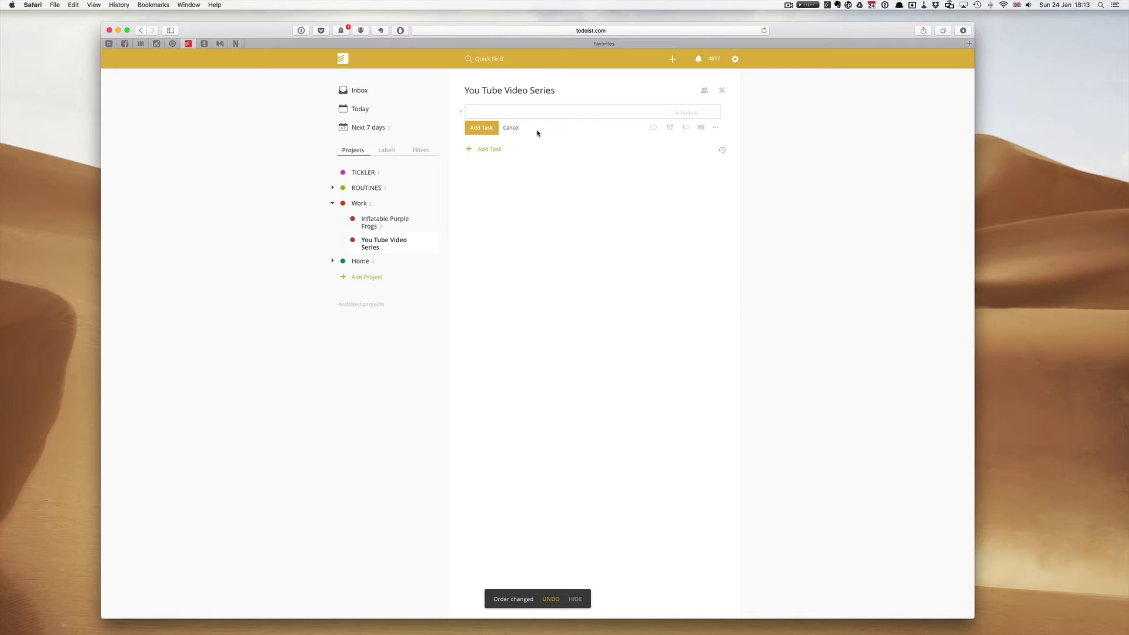
type("Plan out next ")
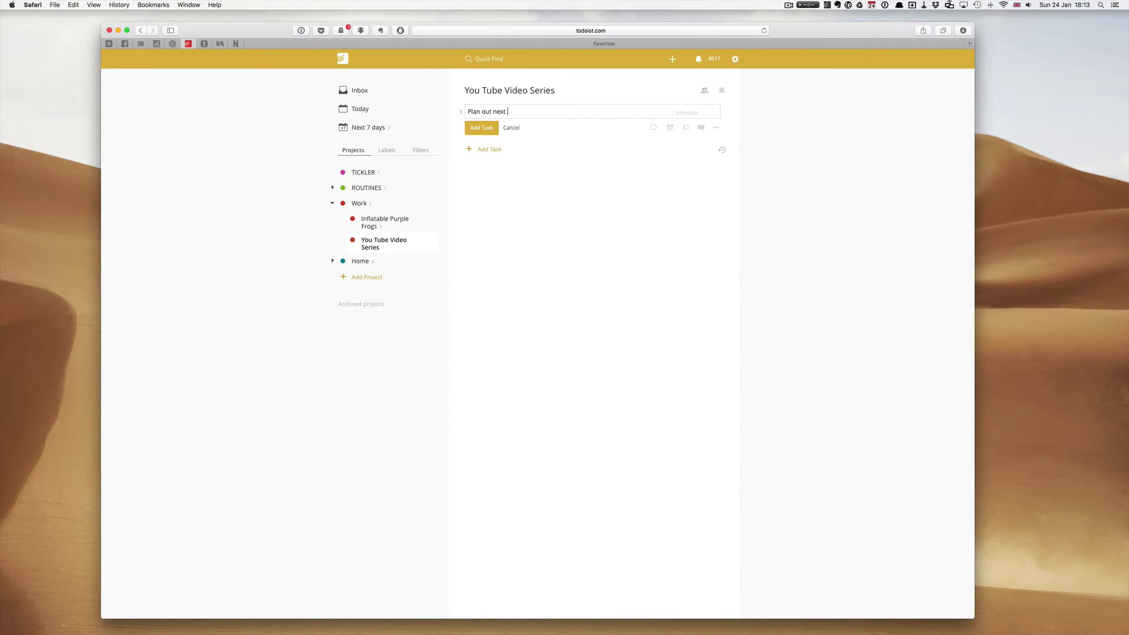
type("YT video")
type("@")
key("Down")
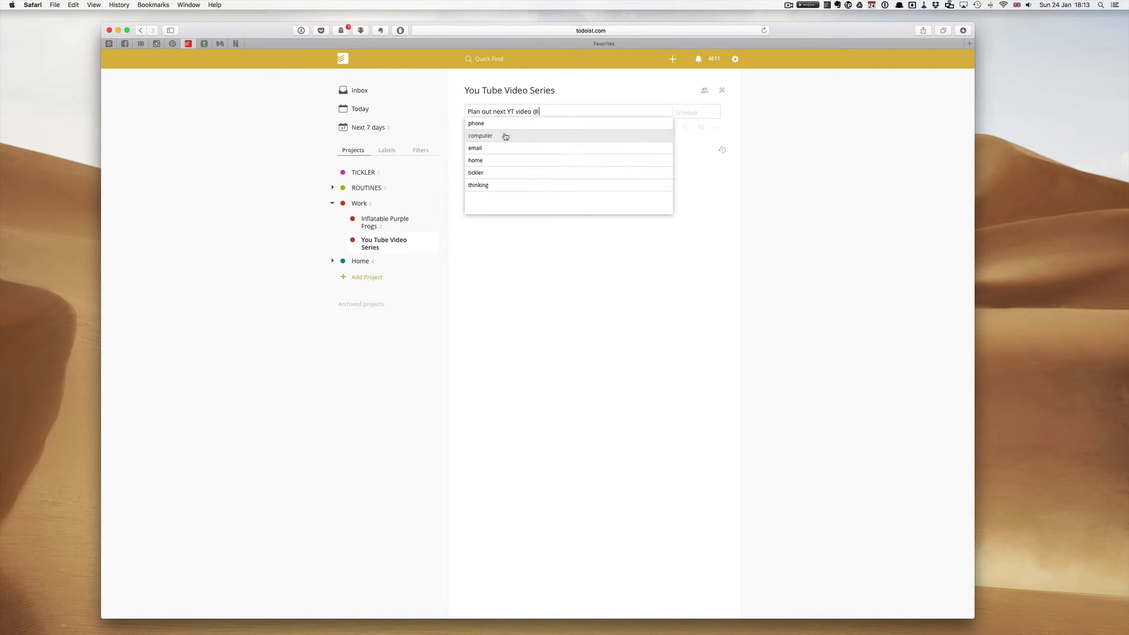
left_click(486, 136)
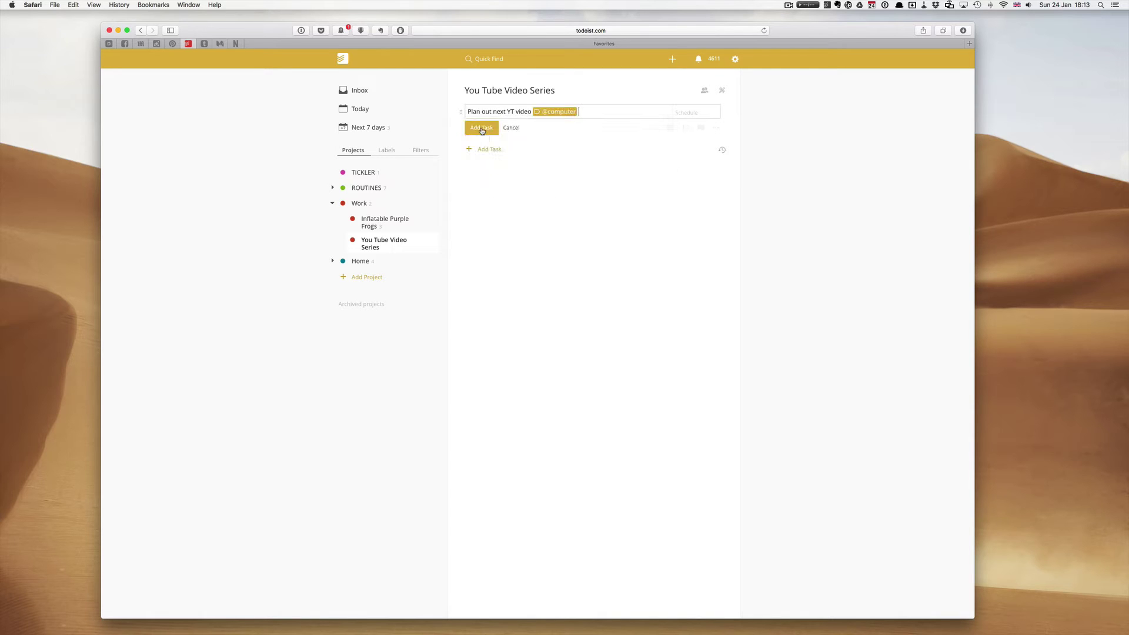
left_click(484, 131)
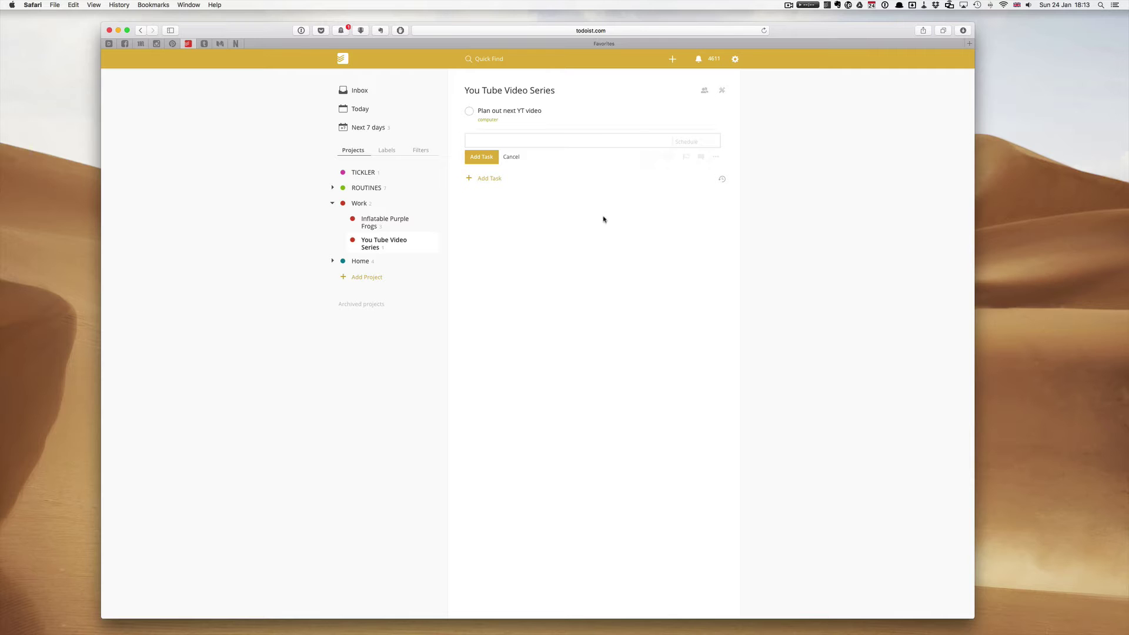
type("Record new YT video @com")
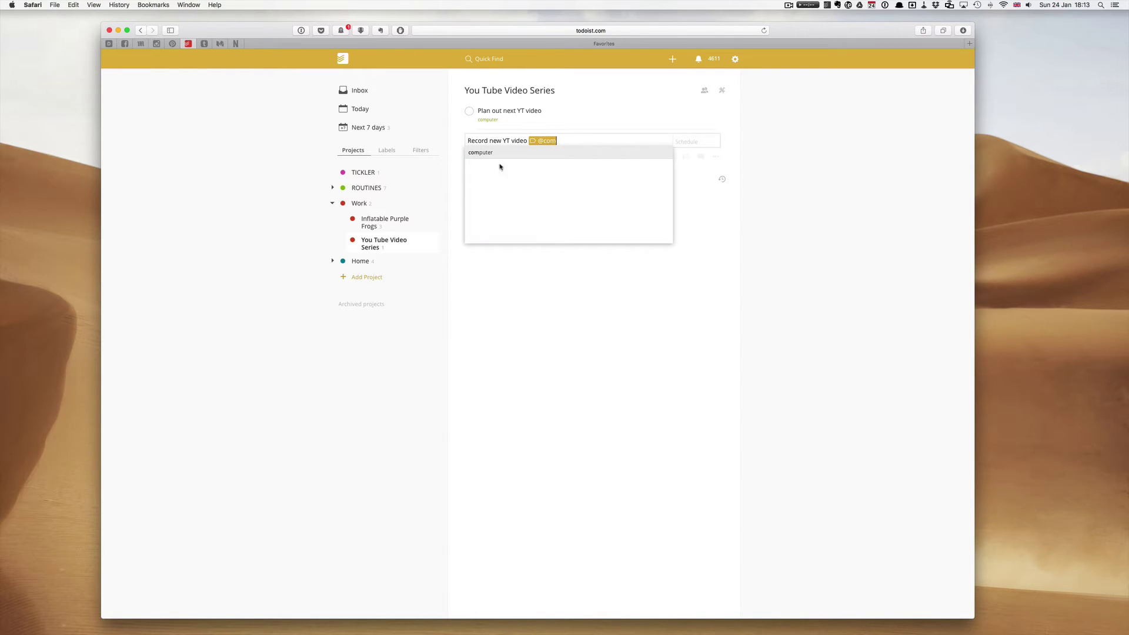
left_click(485, 153)
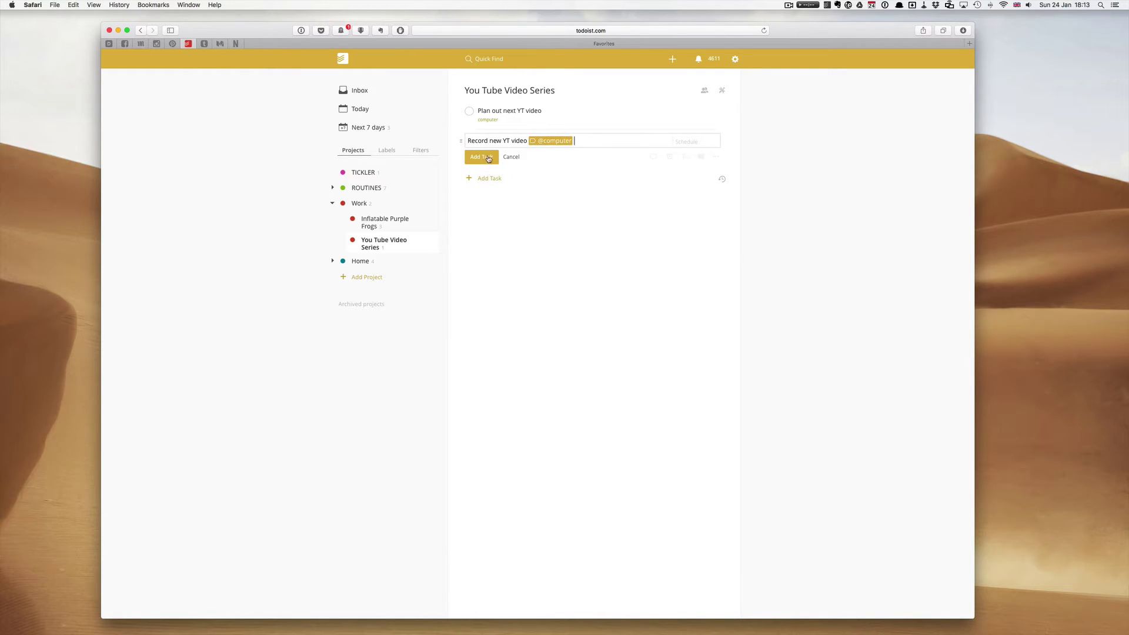
left_click(488, 158)
type("Edi")
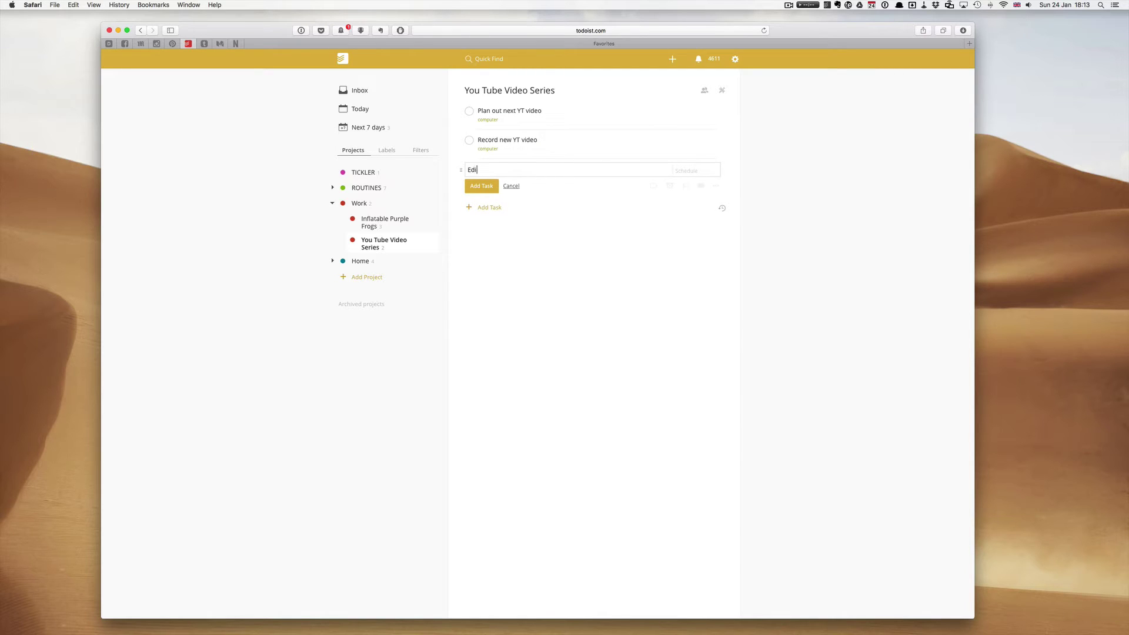
type("t YT video @com")
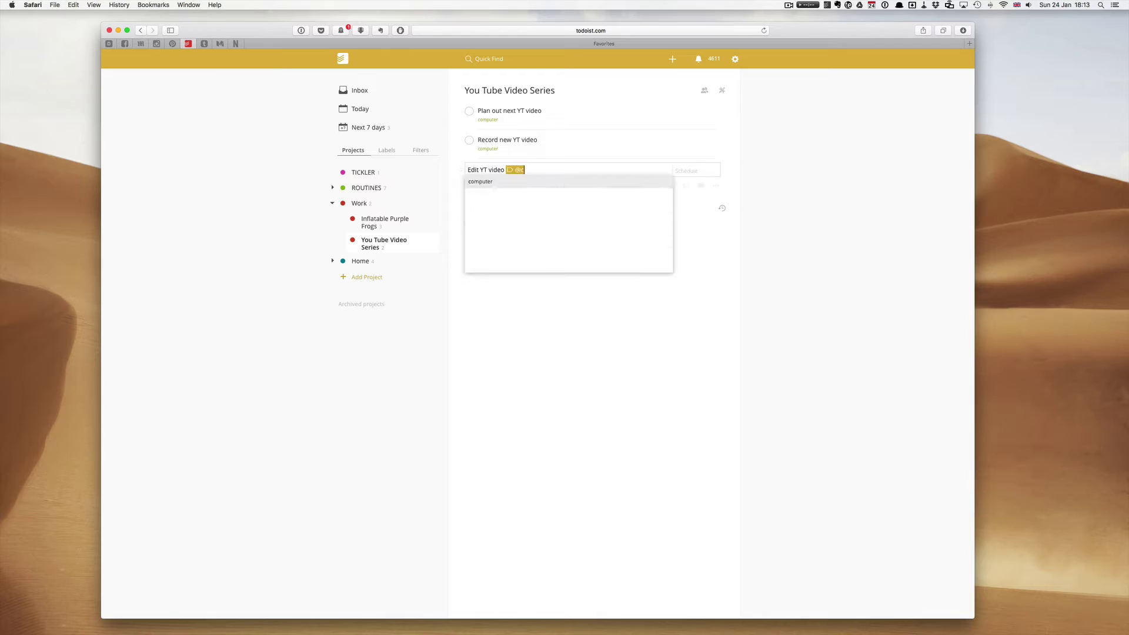
left_click(487, 187)
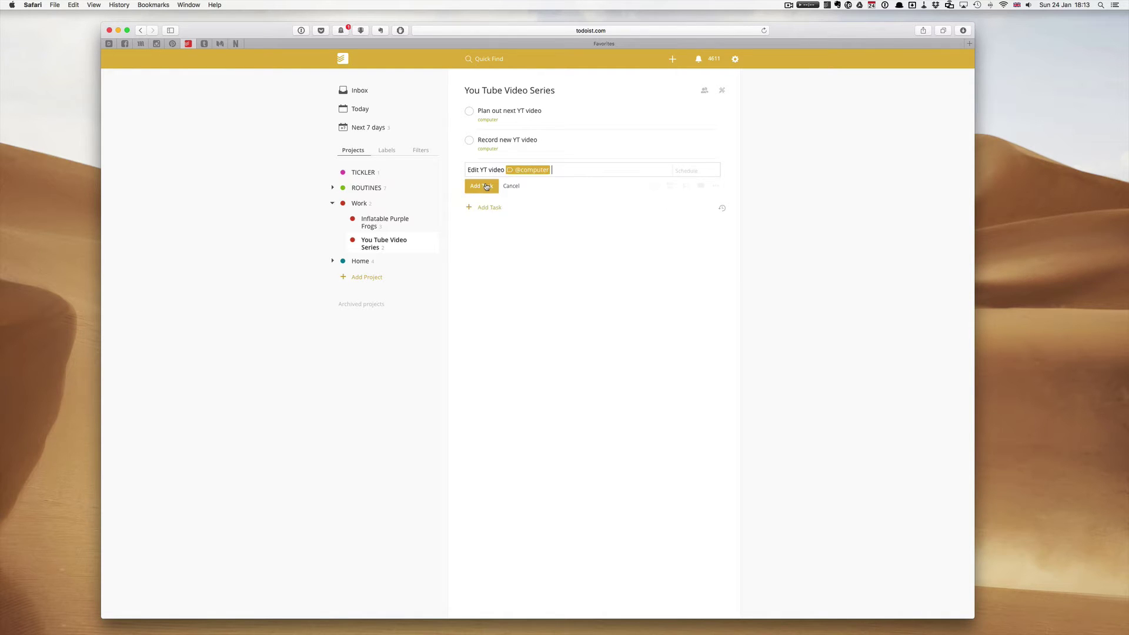
left_click(482, 186)
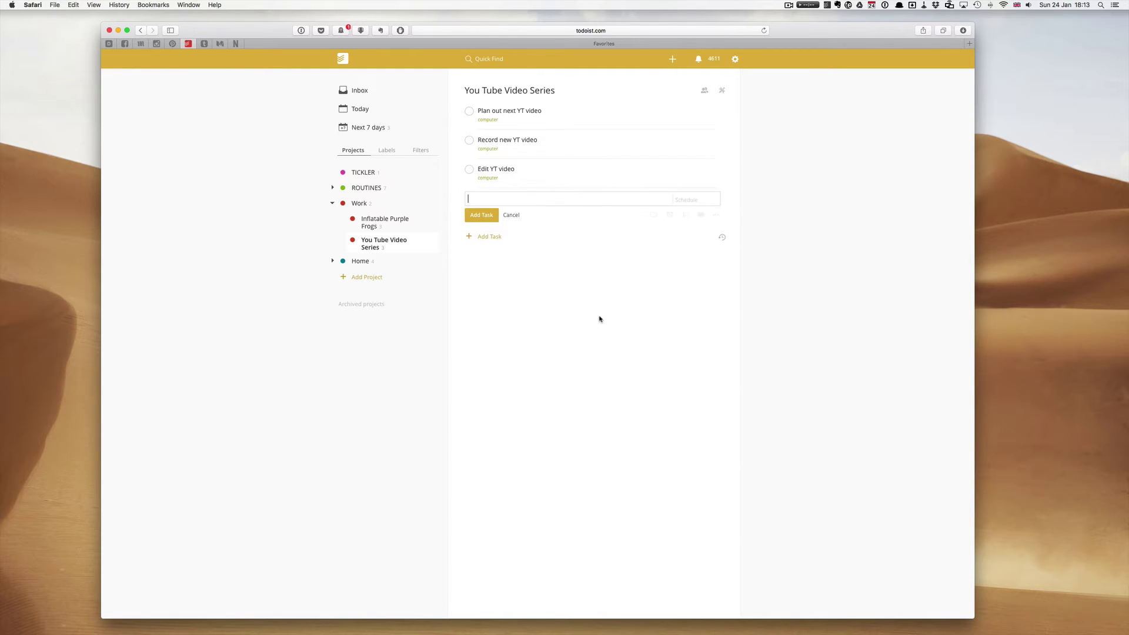
type("Post YT video @com")
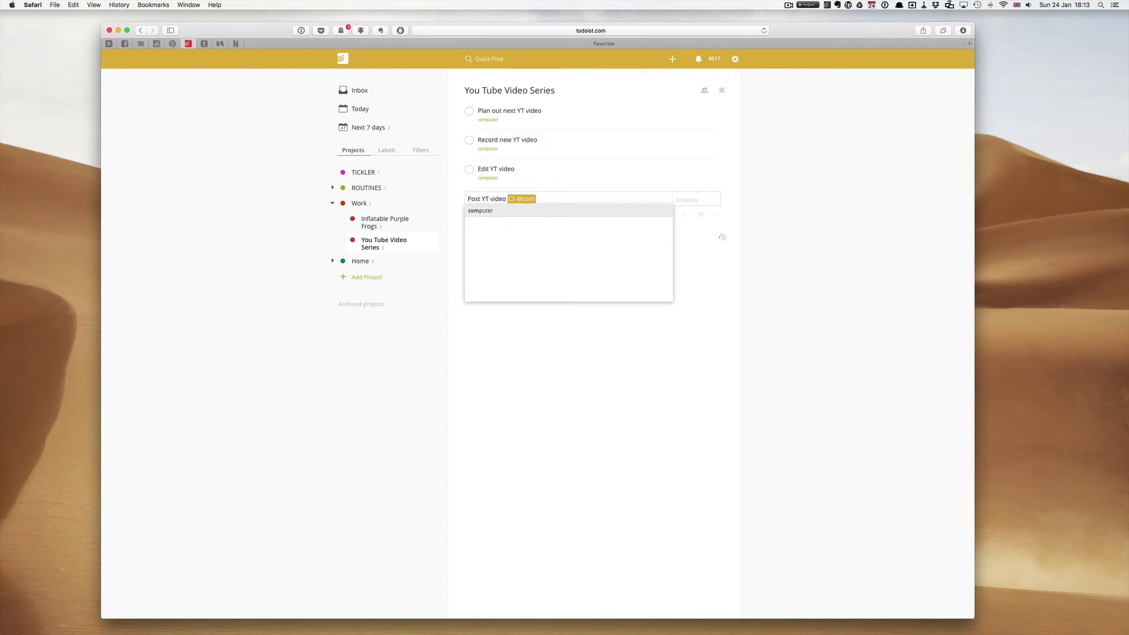
left_click(474, 211)
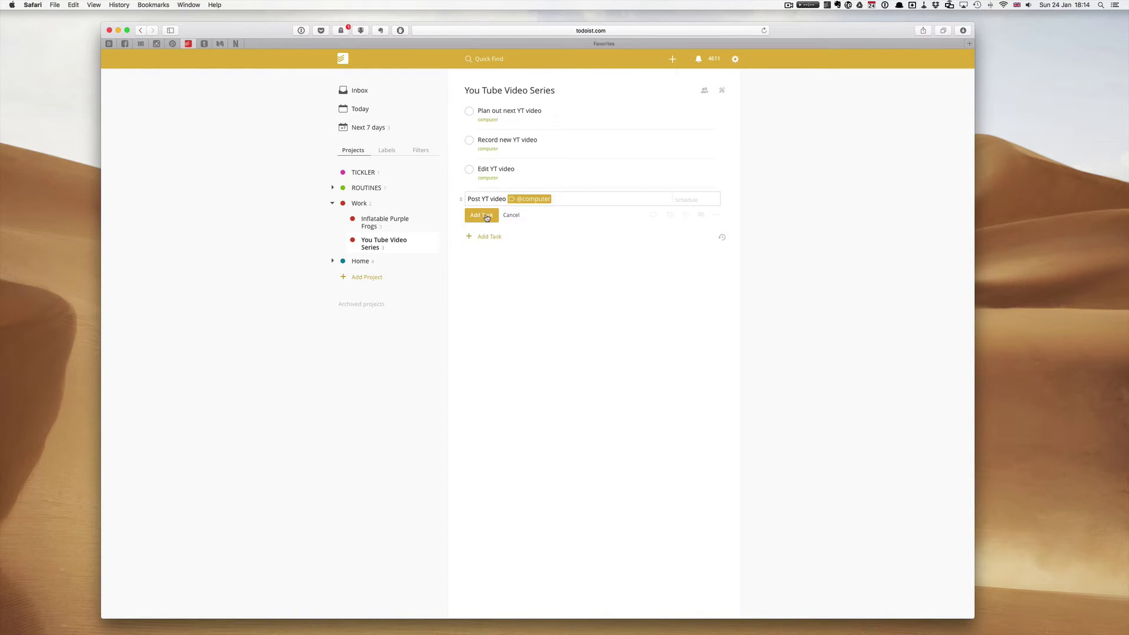
left_click(487, 217)
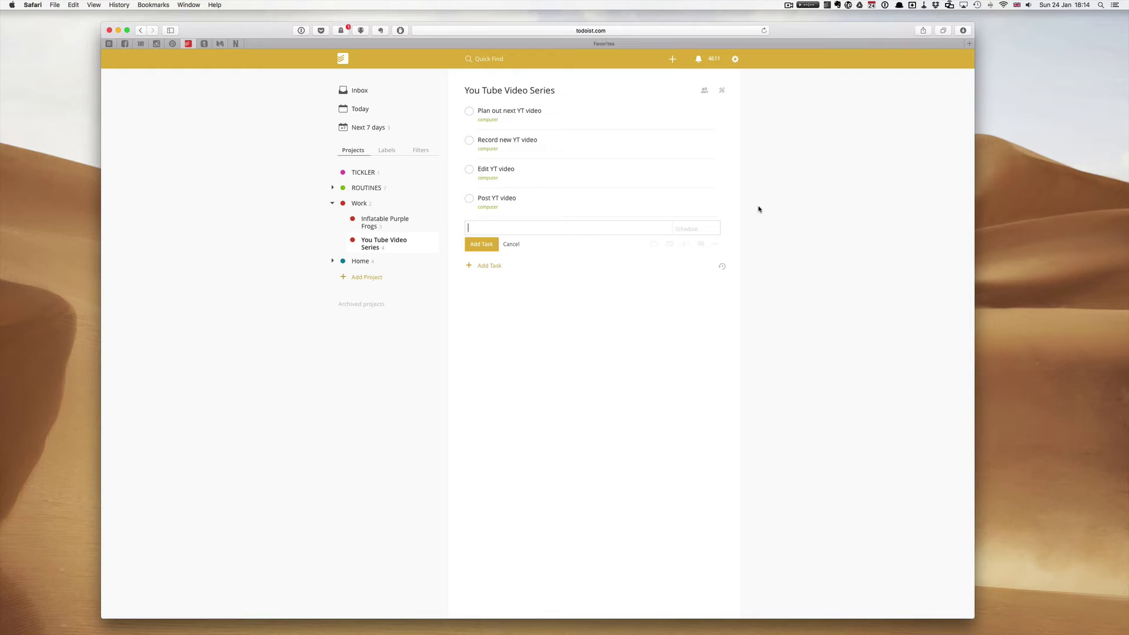
left_click(511, 244)
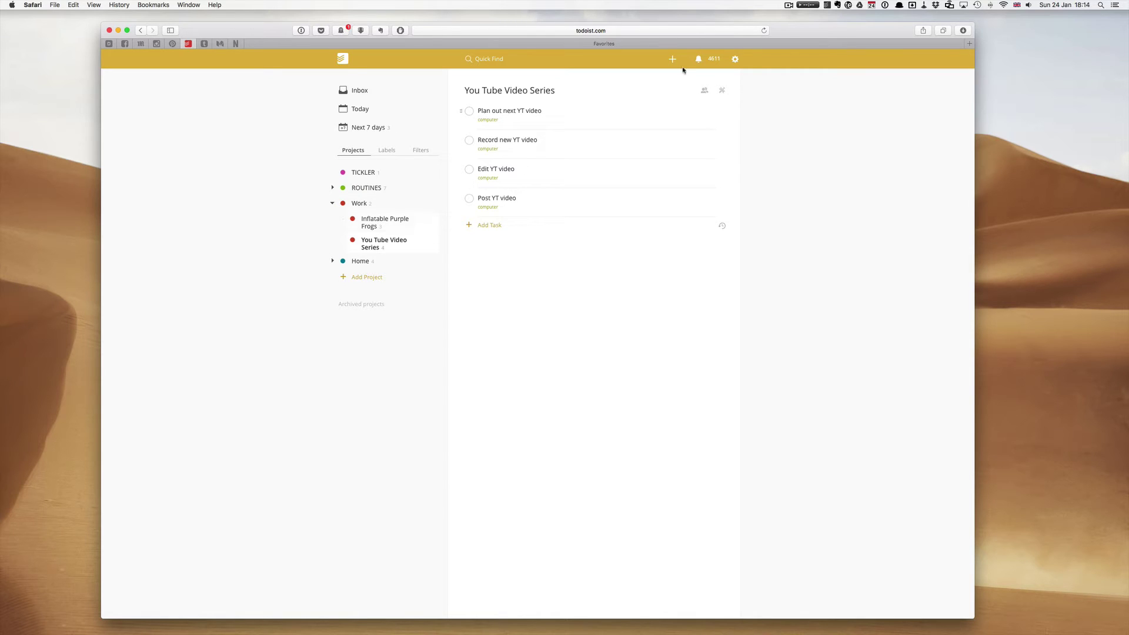
- Choose Export as a template (CSV) from the You Tube Video Series wrench menu
left_click(725, 91)
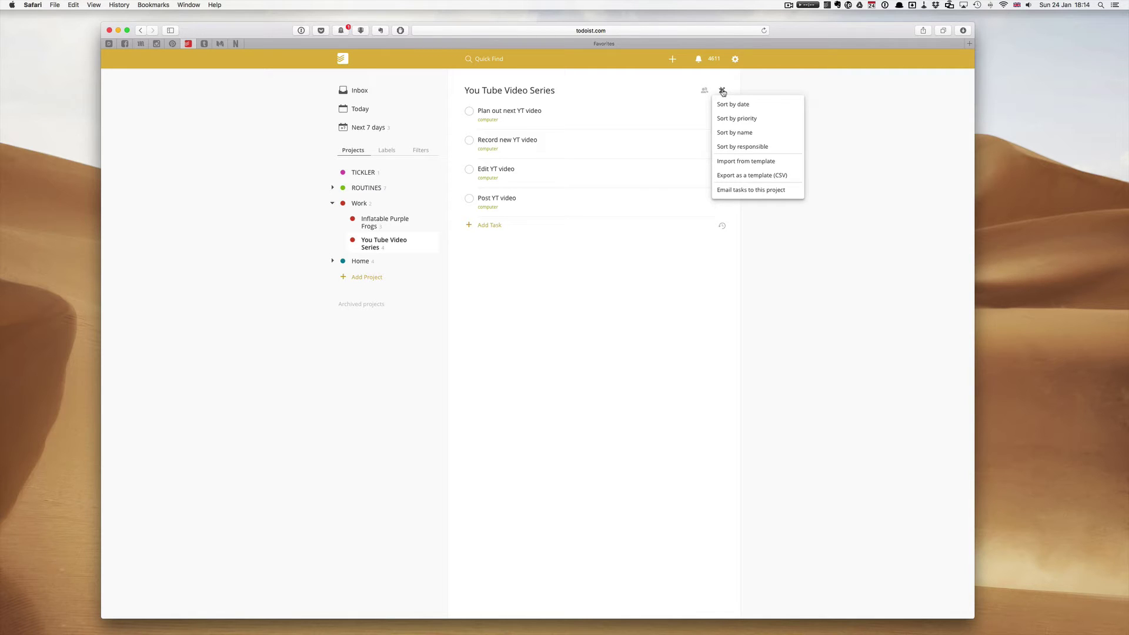
left_click(775, 90)
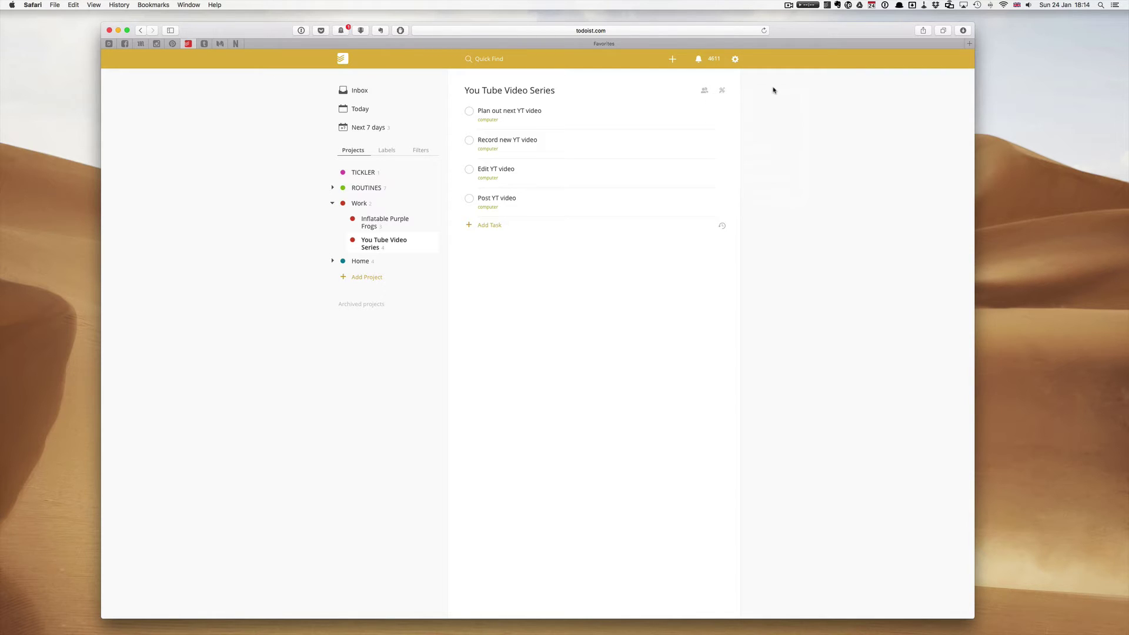
left_click(433, 242)
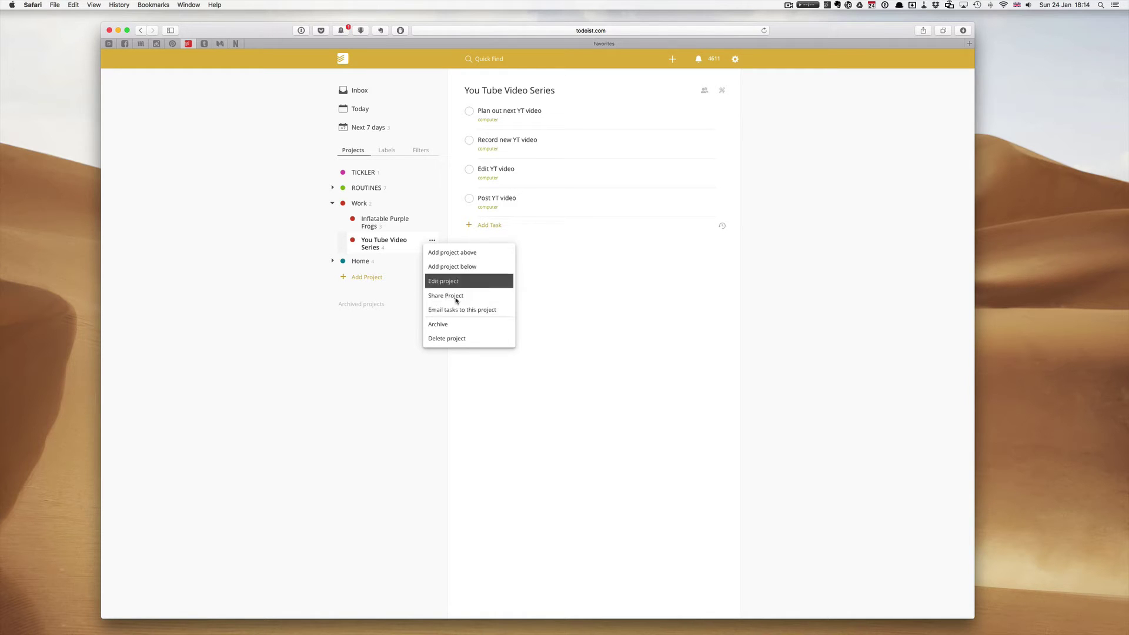
left_click(617, 270)
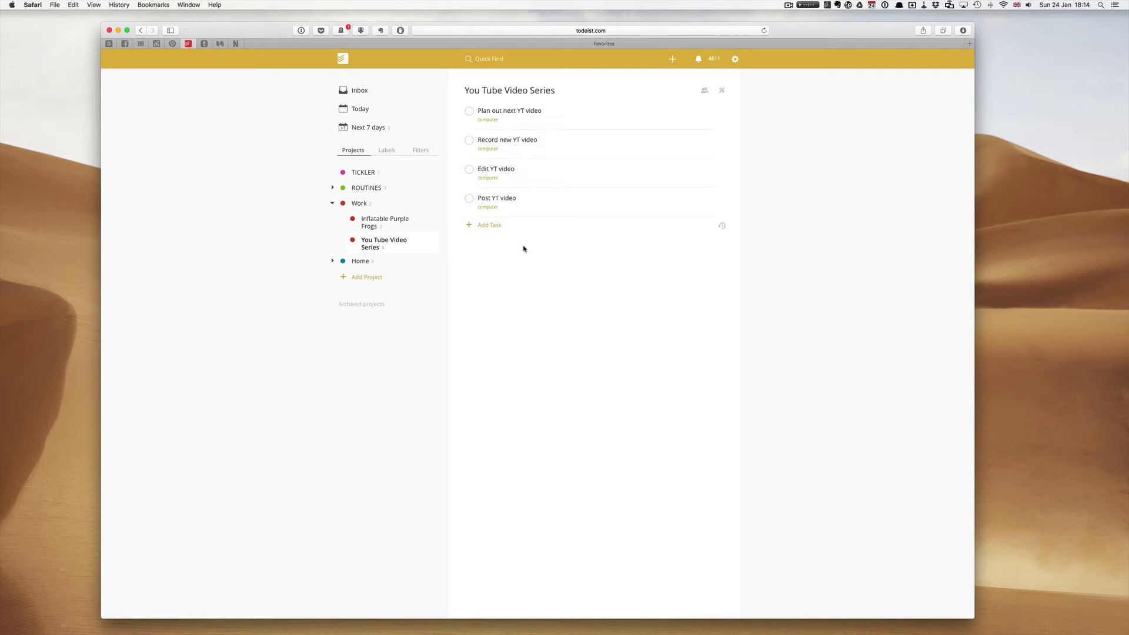
left_click(721, 92)
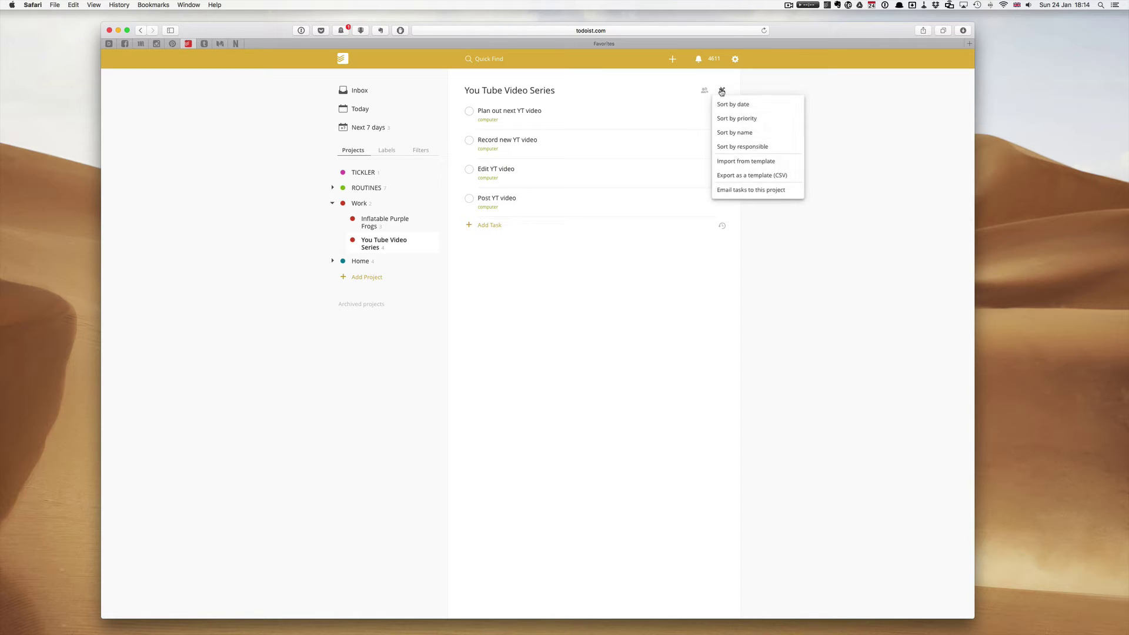
left_click(759, 179)
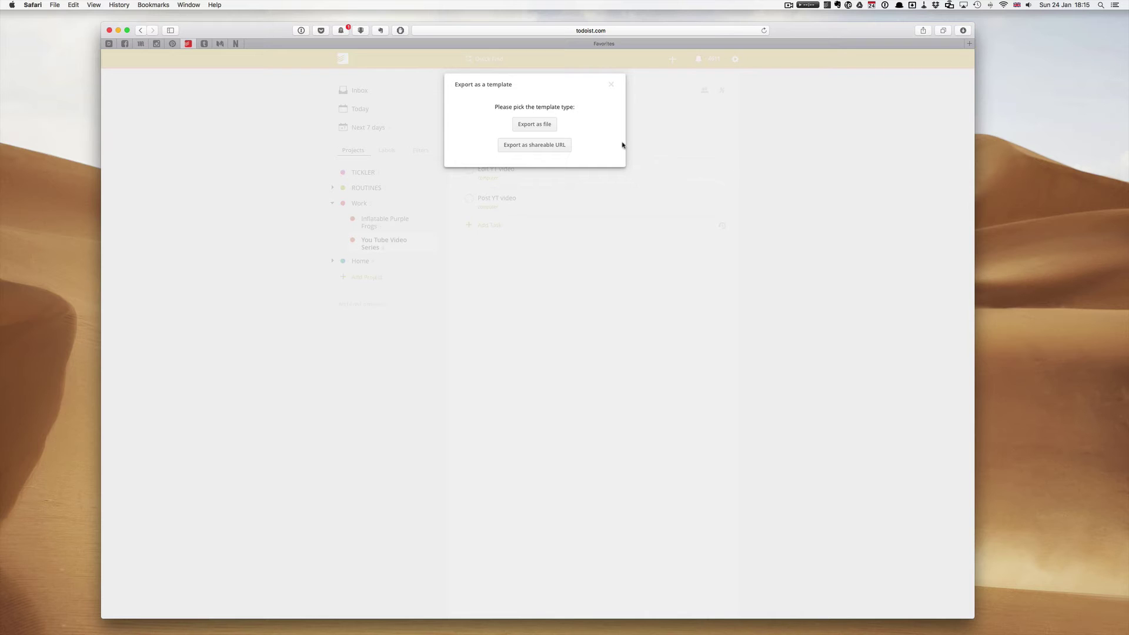
- Export the template as a CSV file and open the Downloads folder in Finder
left_click(543, 129)
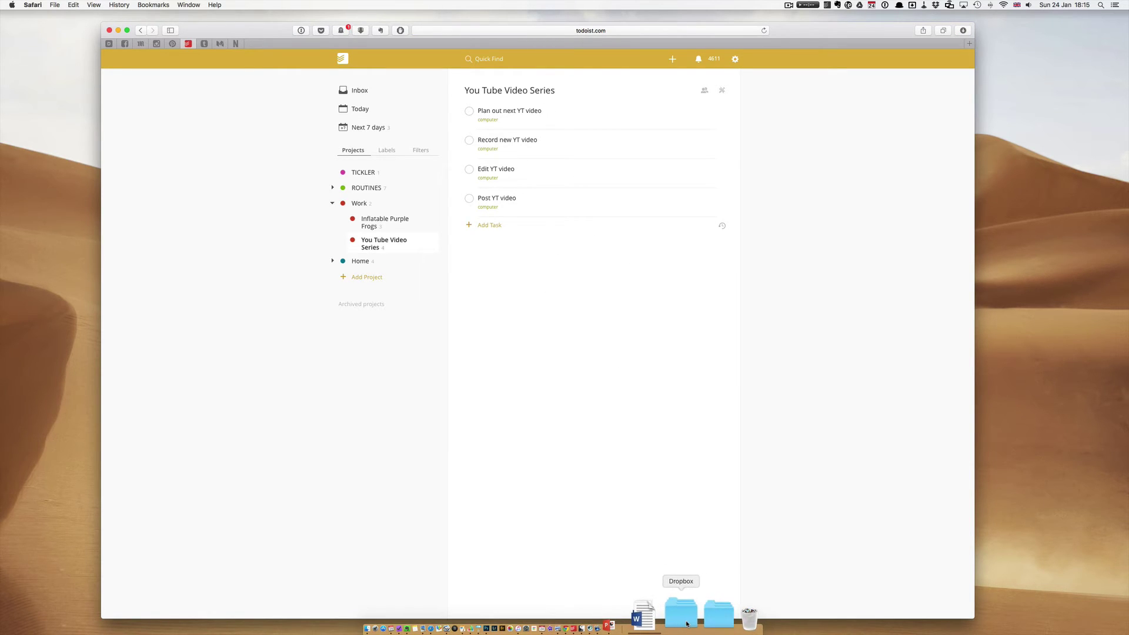
left_click(687, 623)
left_click(687, 623)
left_click(673, 617)
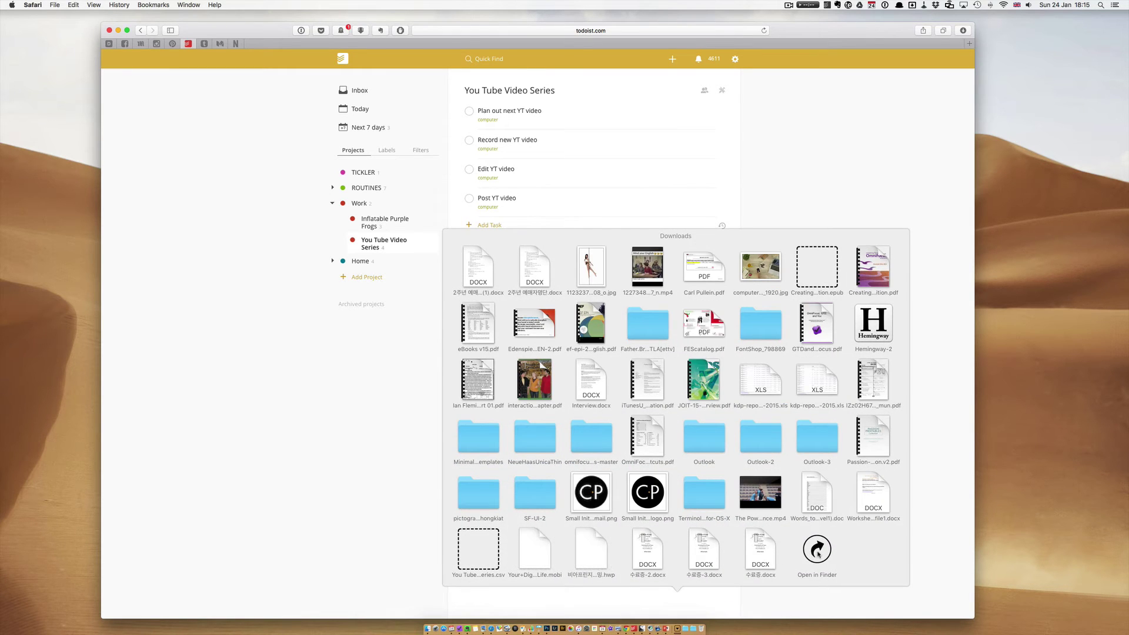
left_click(818, 551)
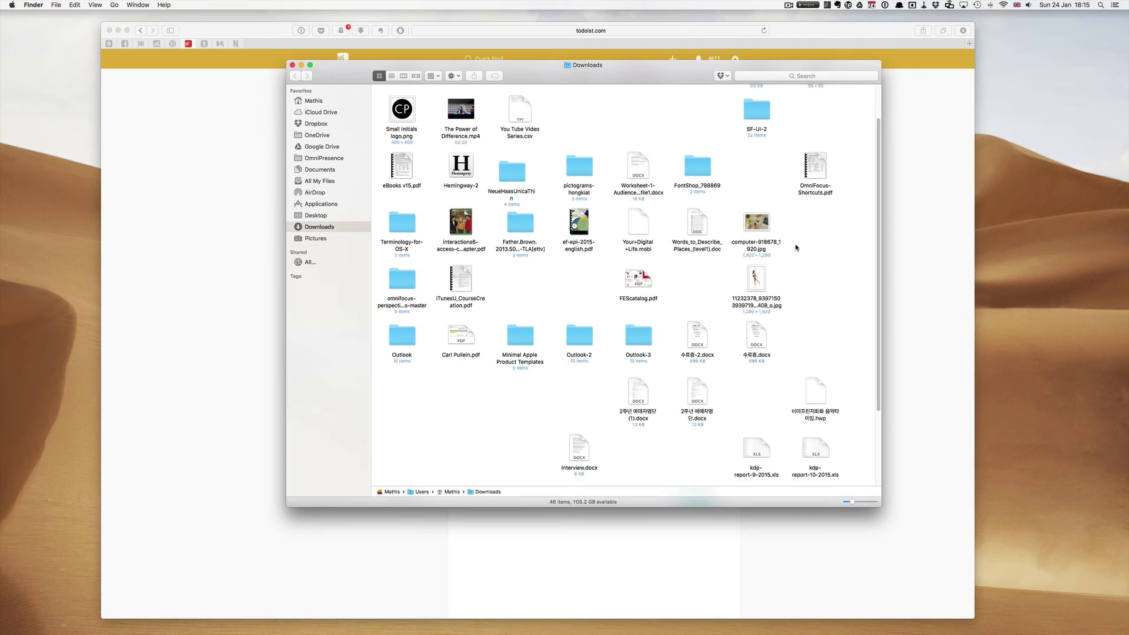
- Move You Tube Video Series.csv onto the desktop and close the Downloads window
scroll(797, 226, "up", 3)
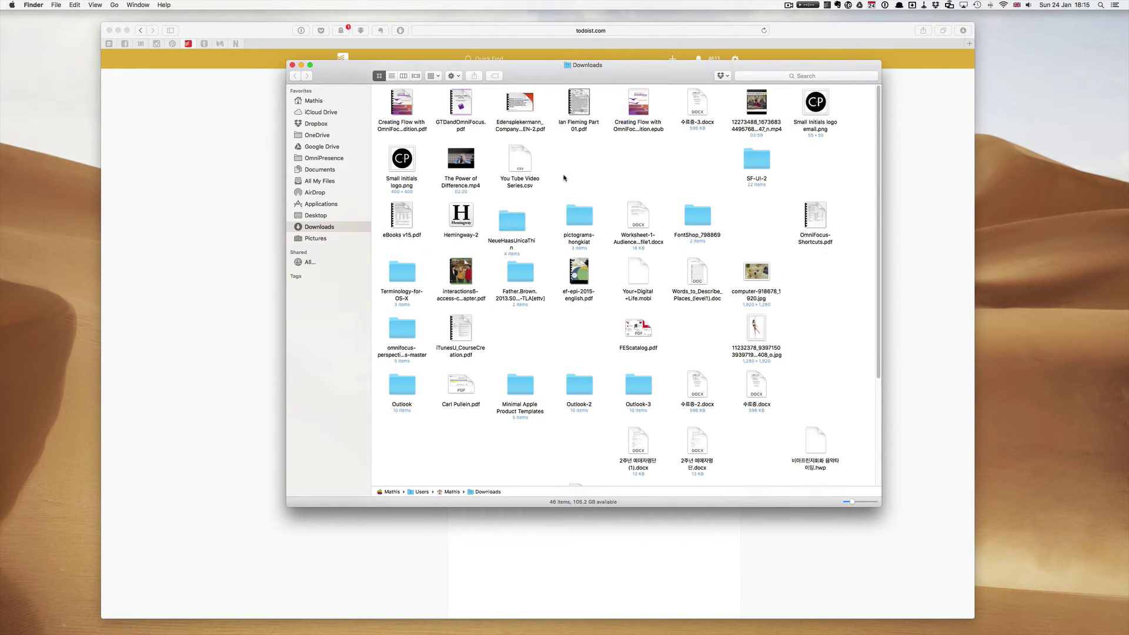
left_click_drag(524, 166, 1074, 175)
left_click(292, 65)
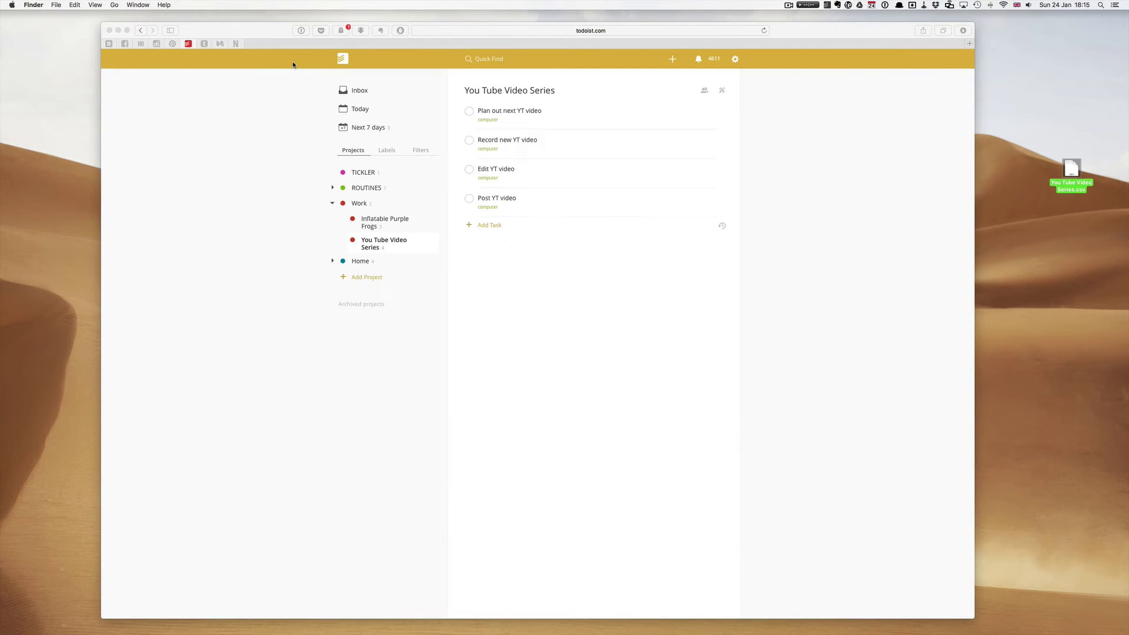
- Delete the old You Tube Video Series project
left_click(406, 245)
left_click(433, 241)
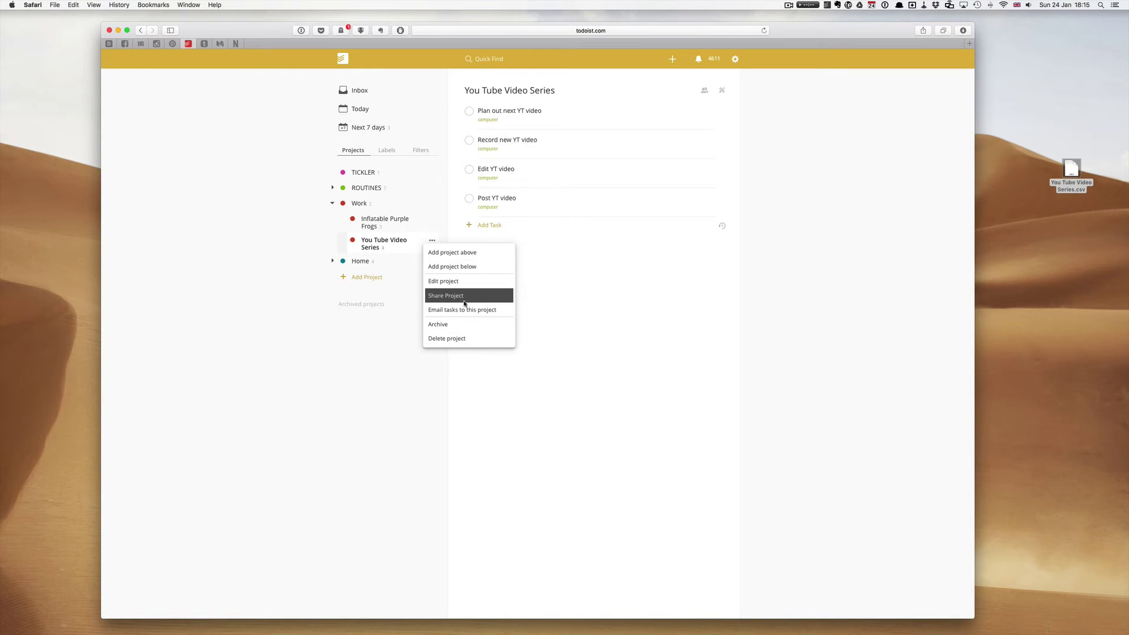
left_click(464, 339)
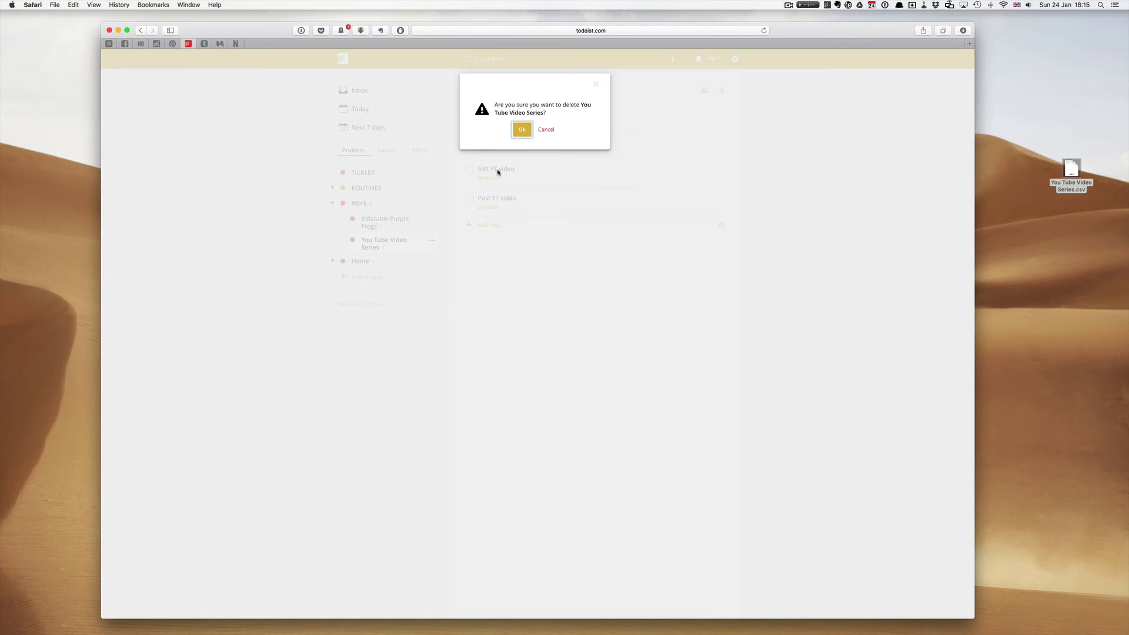
left_click(524, 130)
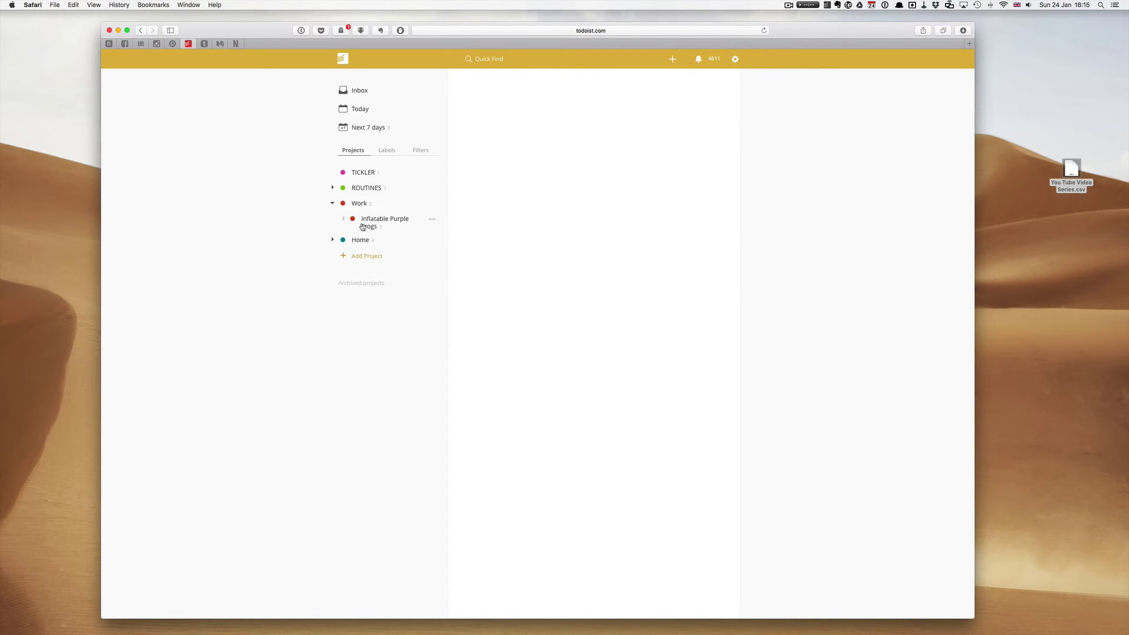
- Create a new 'YouTube Video Series' project and nest it under Work
left_click(371, 257)
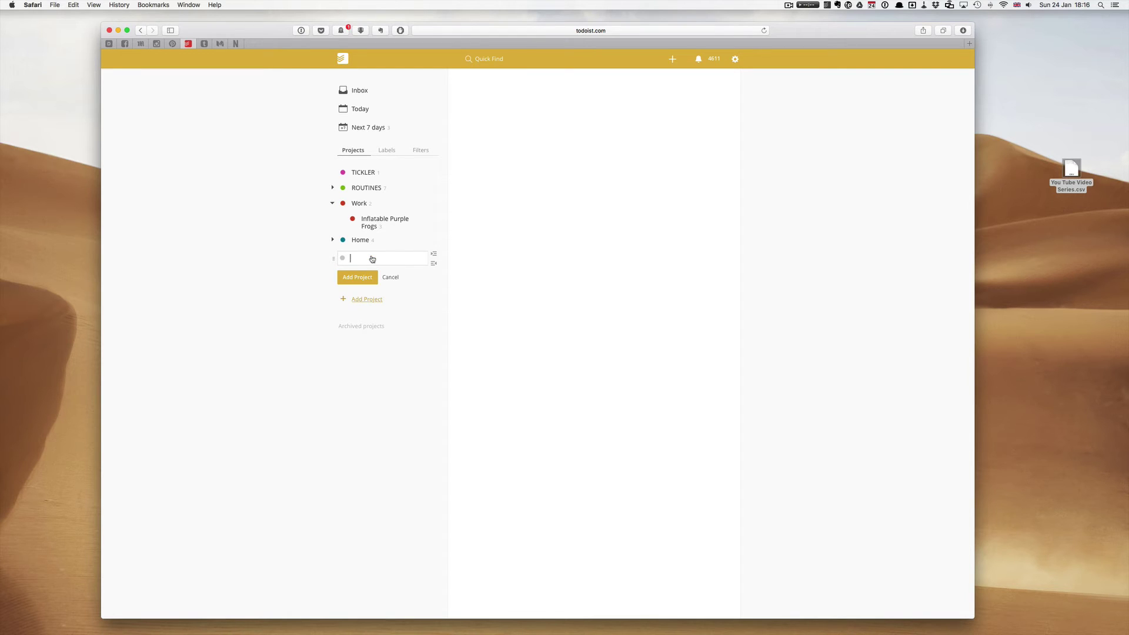
type("YouTube Video Series")
left_click(340, 273)
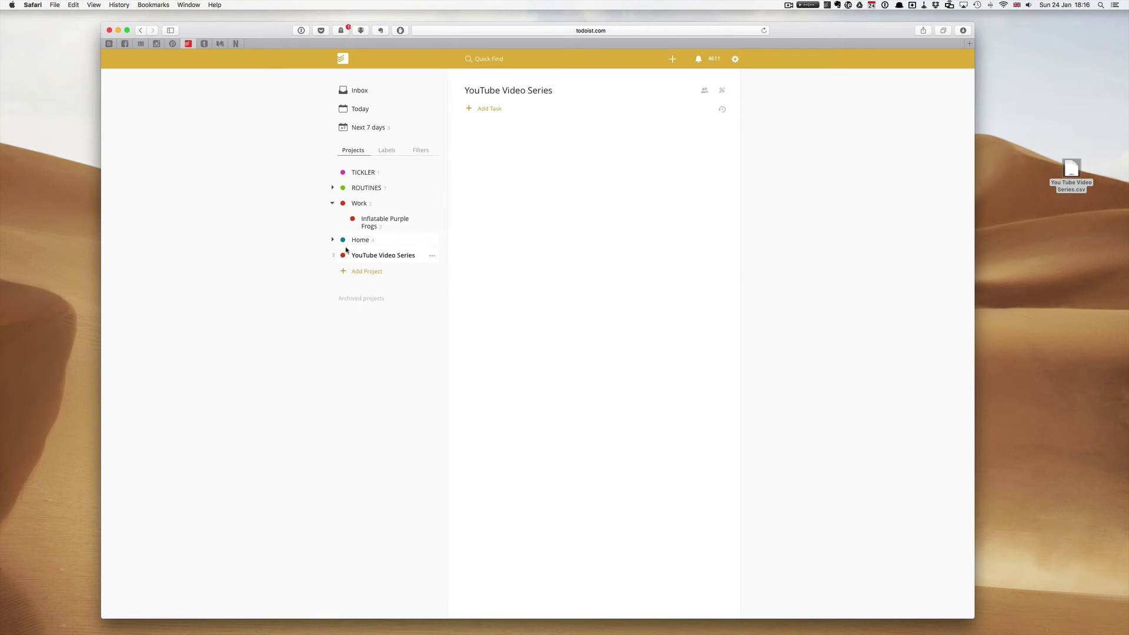
left_click_drag(334, 255, 388, 242)
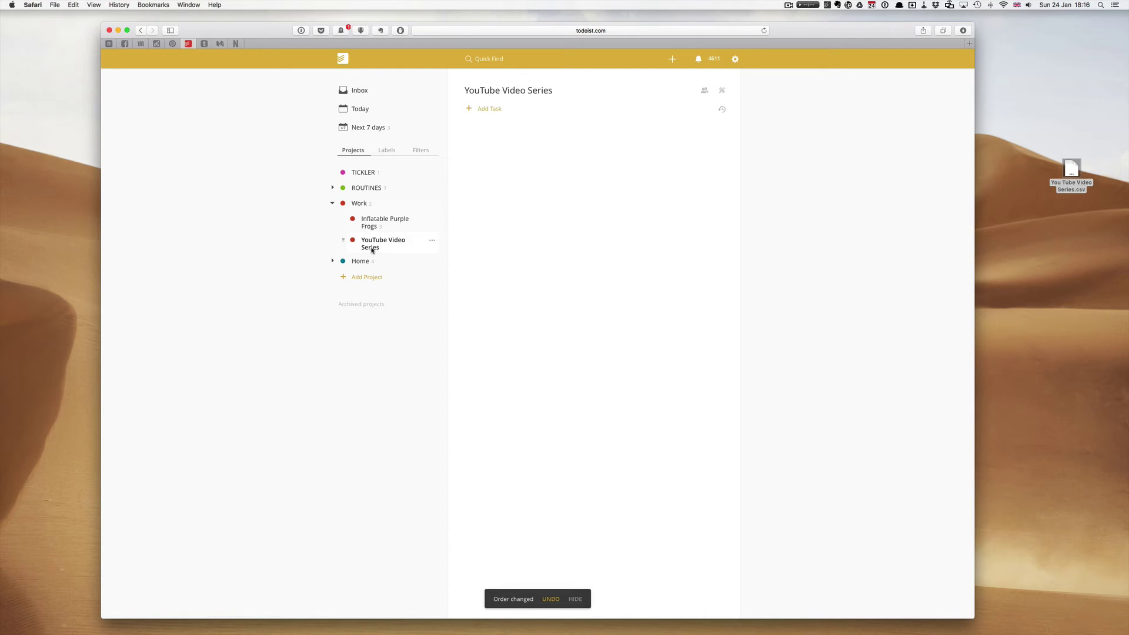
- Import the desktop CSV template into YouTube Video Series via Import from template
left_click(722, 90)
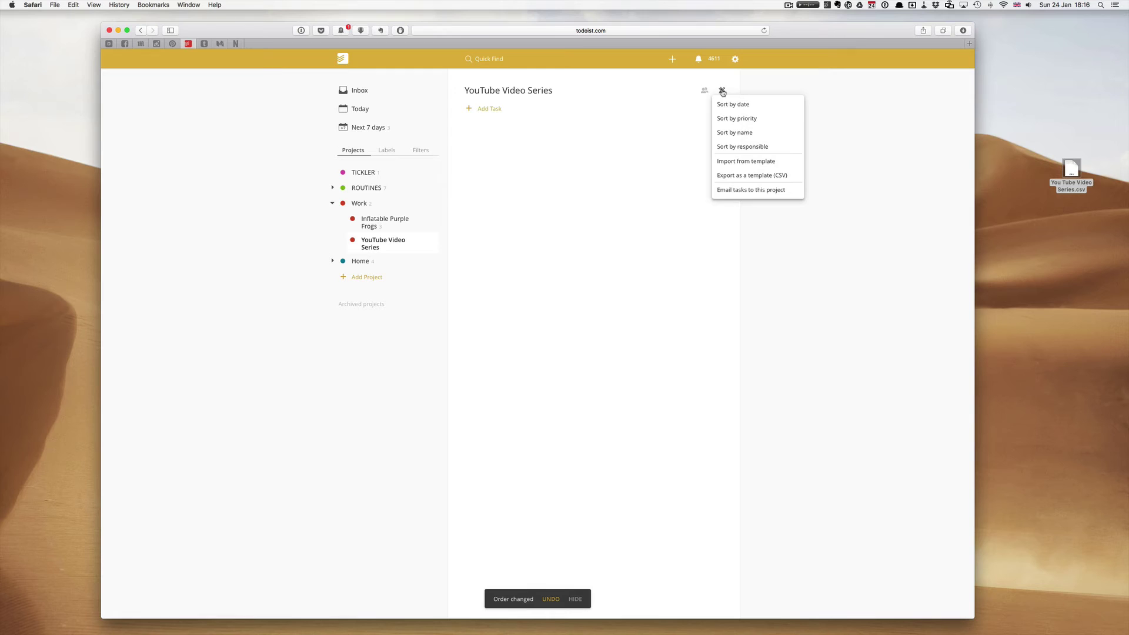
left_click(772, 162)
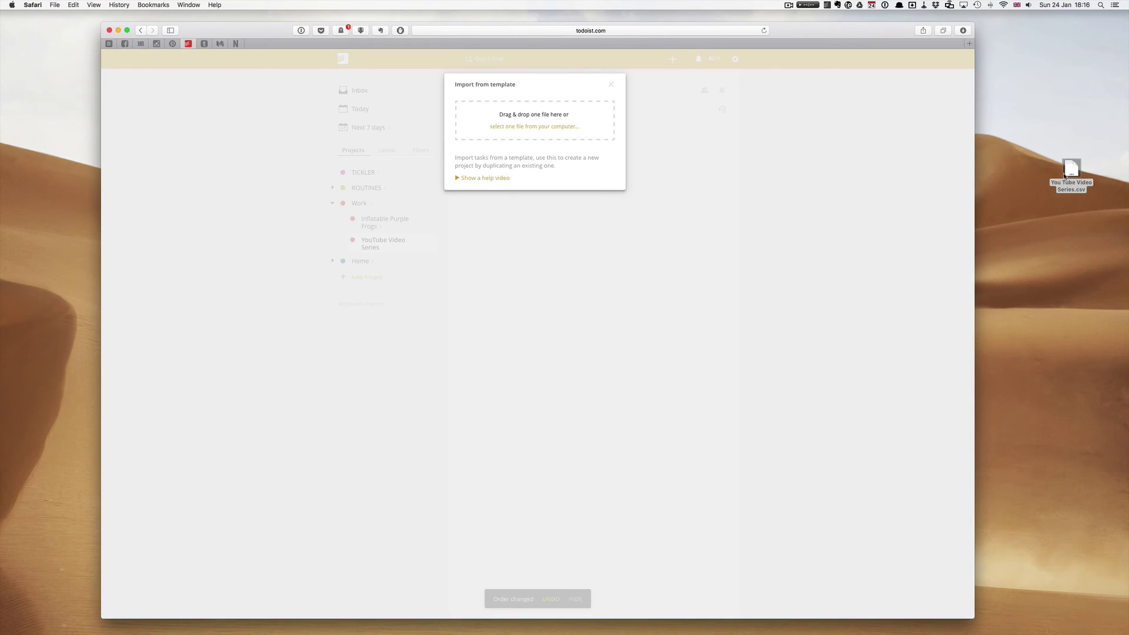
left_click_drag(1067, 175, 545, 139)
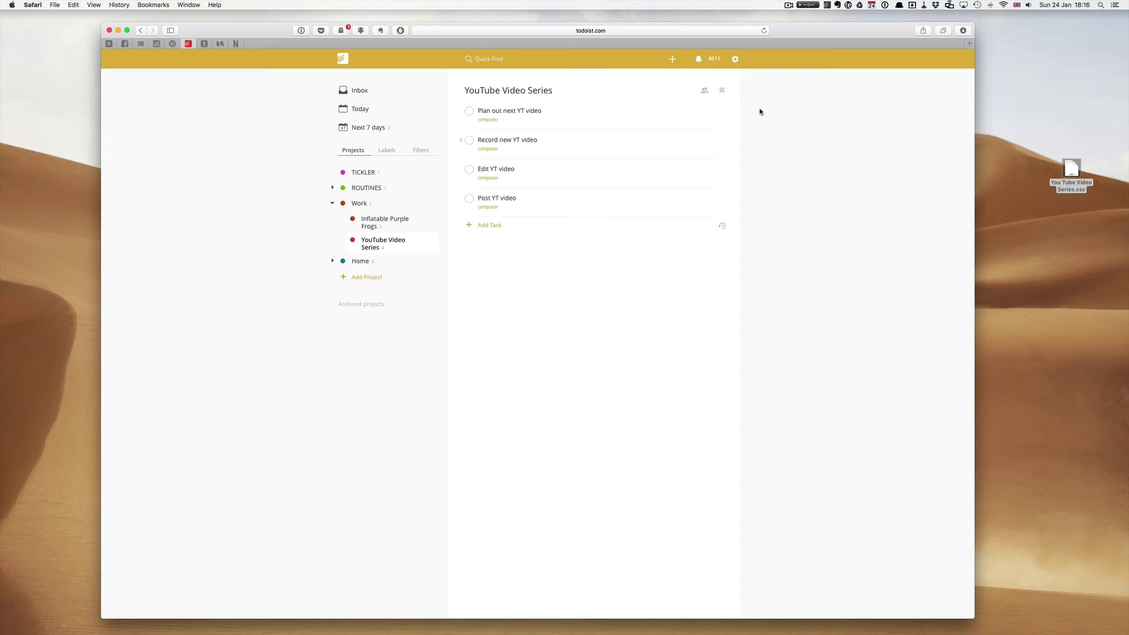
- Export YouTube Video Series as a shareable template URL and copy the link
left_click(723, 92)
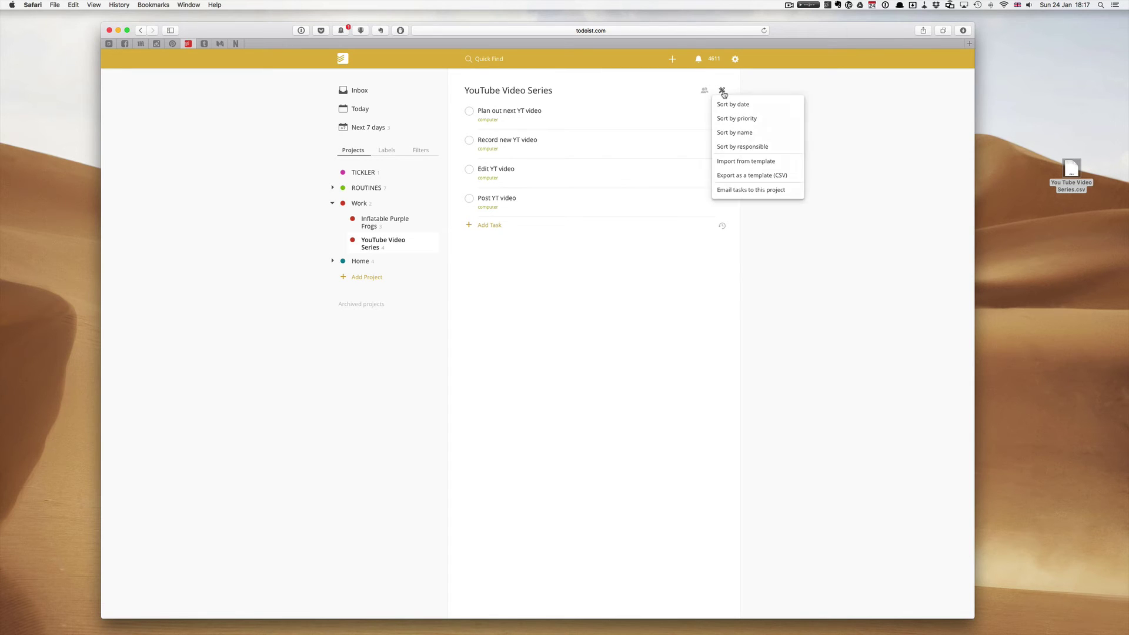
left_click(764, 175)
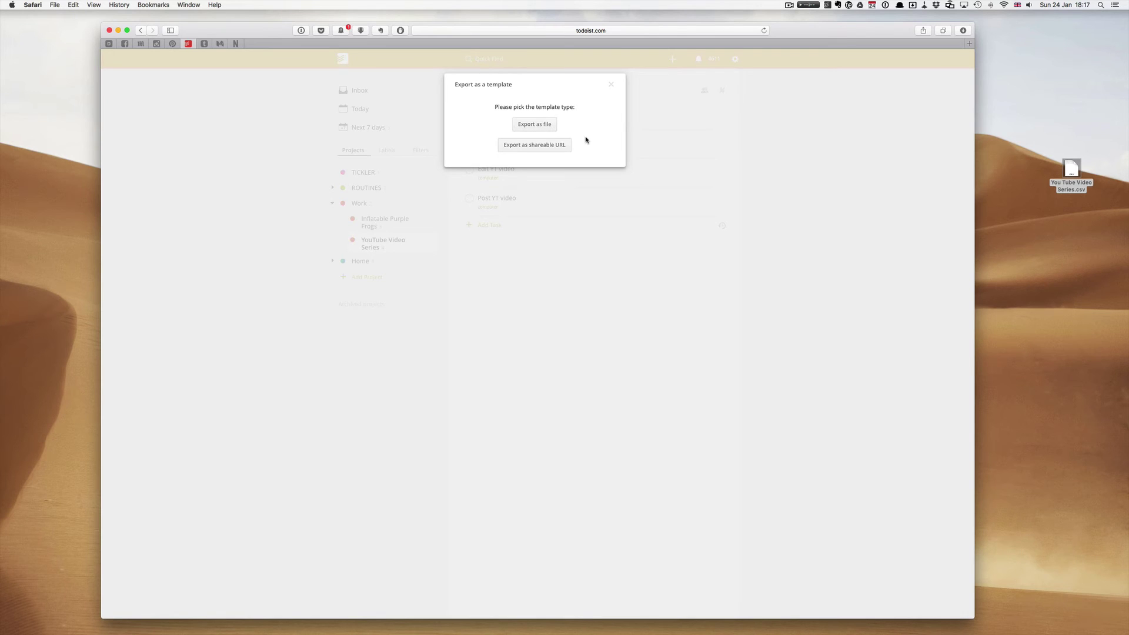
left_click(541, 145)
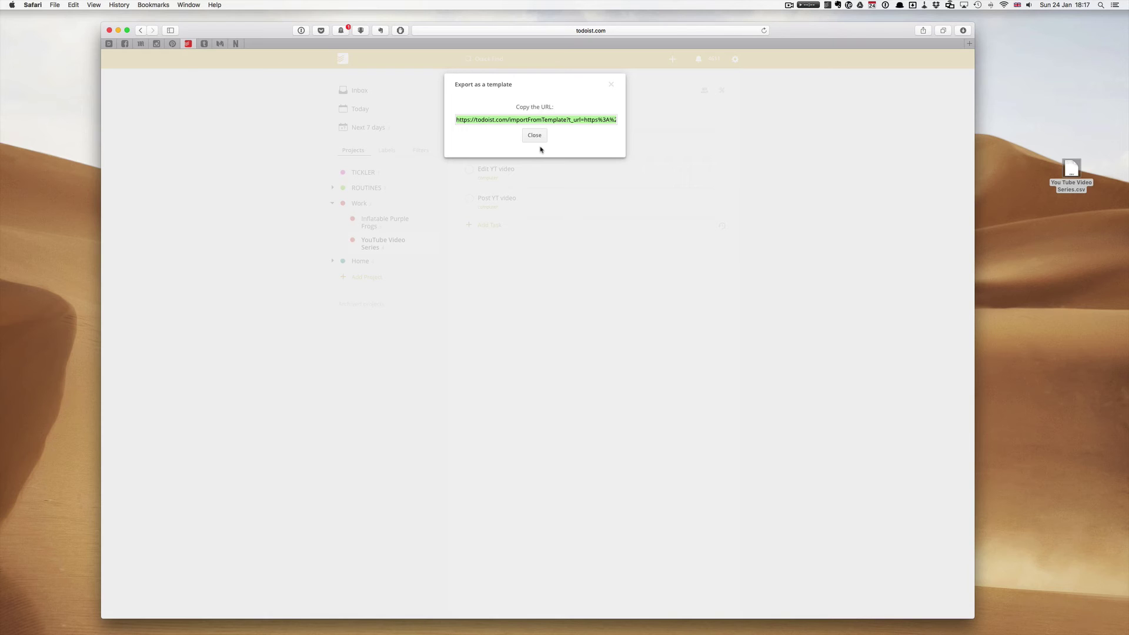
key("super+c")
- Close the export dialog and add the task 'Link to new template' labelled computer
left_click(538, 135)
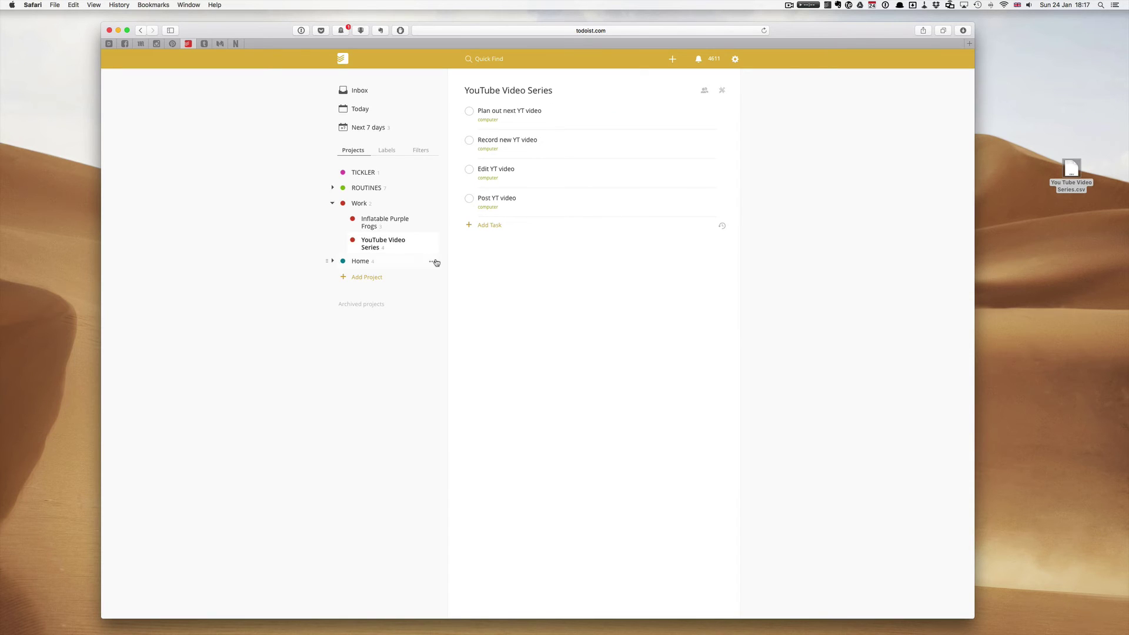
left_click(433, 261)
left_click(498, 229)
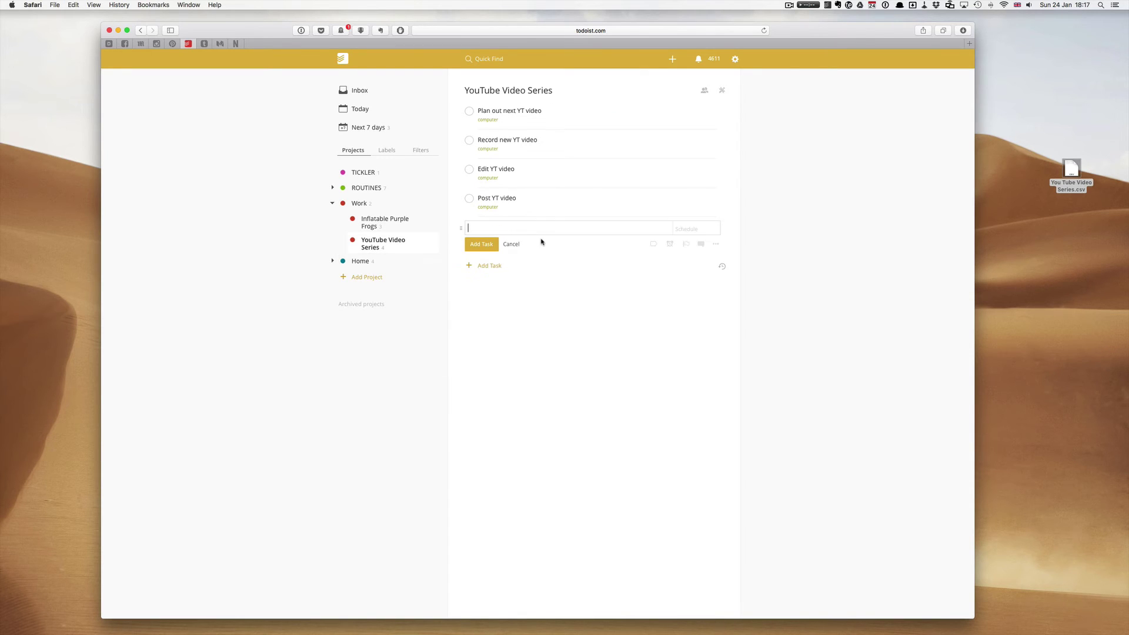
type("Link to new template @")
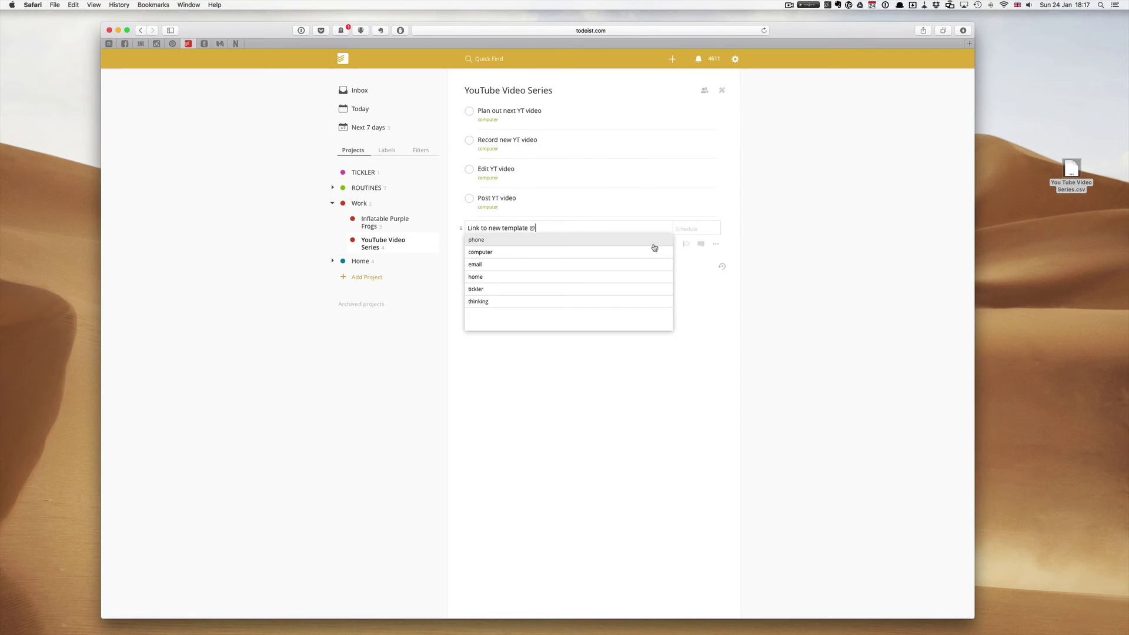
left_click(566, 252)
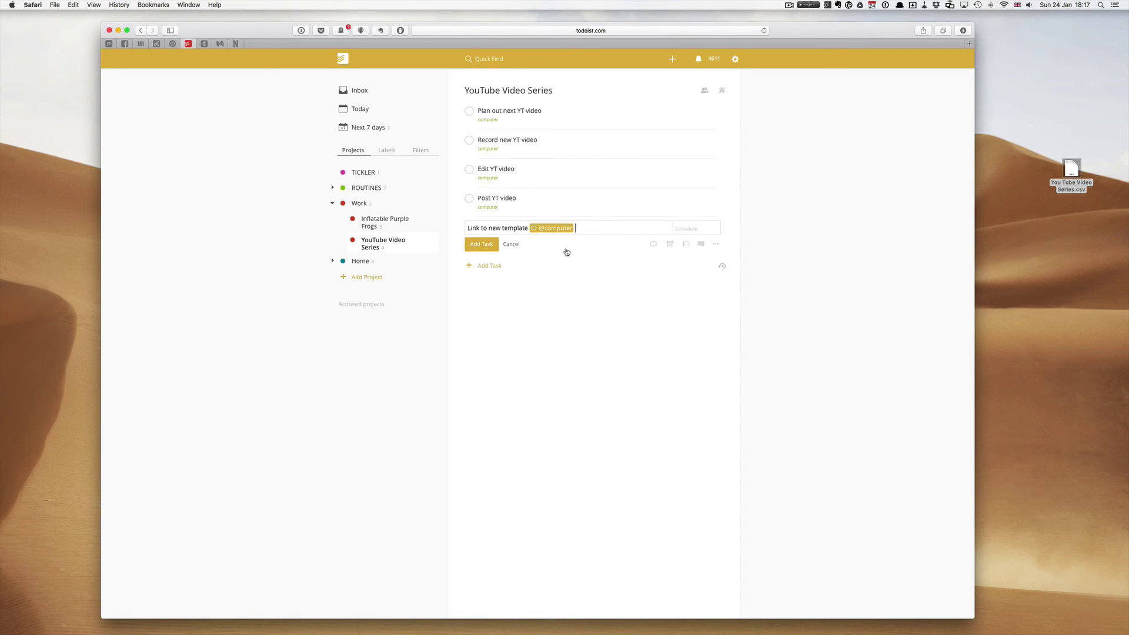
- Attach a comment with the pasted template URL and save the task
left_click(700, 247)
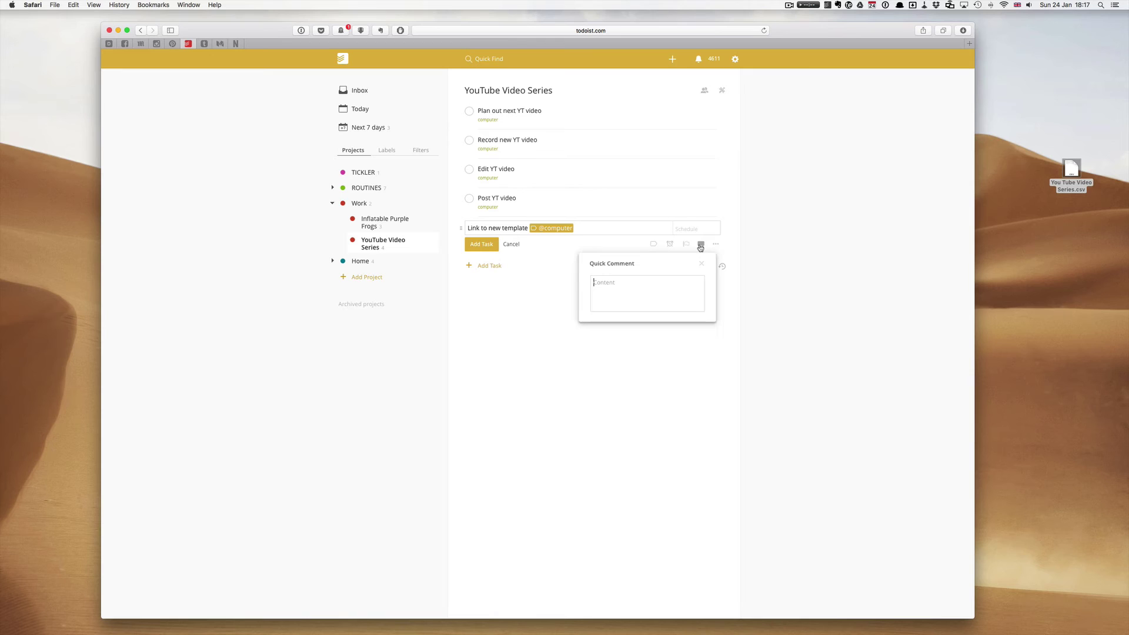
key("super+v")
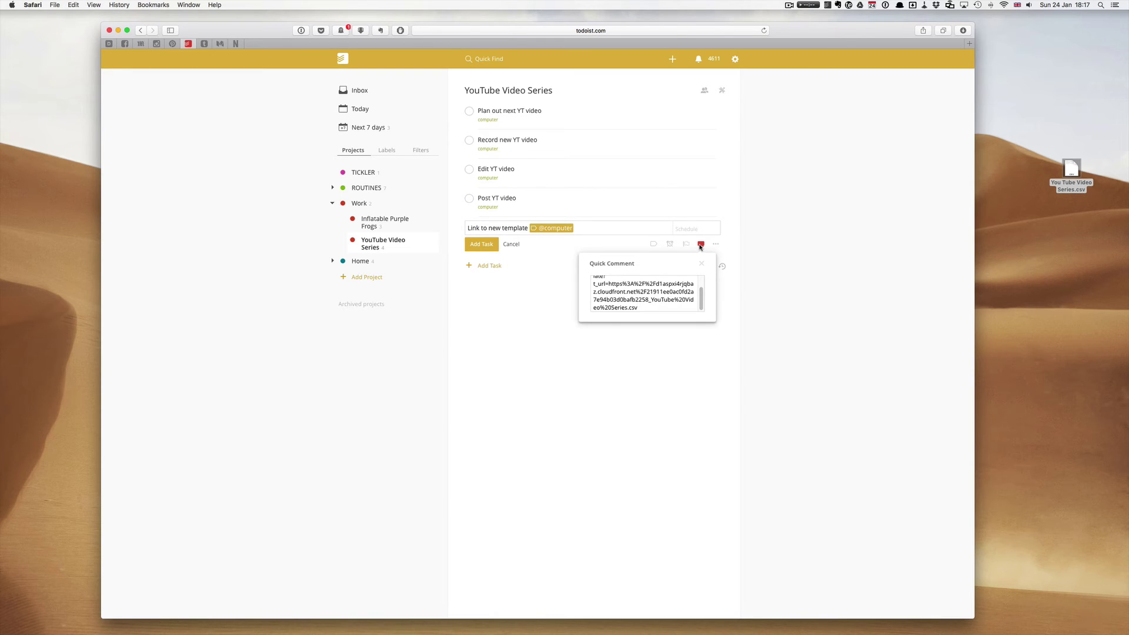
left_click(627, 338)
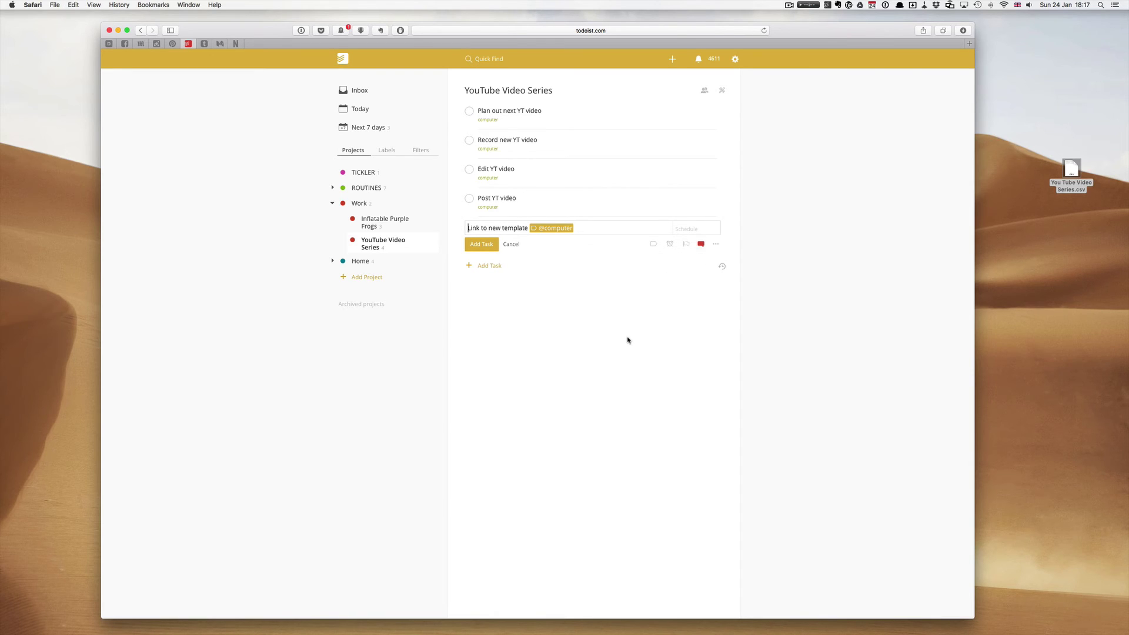
left_click(478, 245)
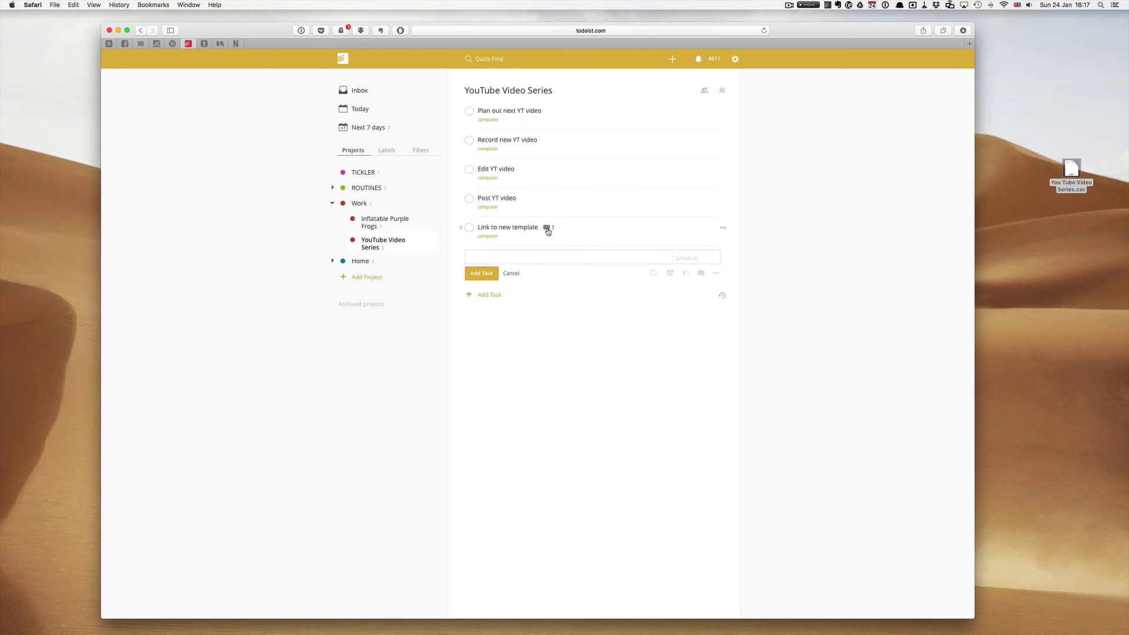
- Follow the template link in the task's comments, import it, and return to the web app
left_click(547, 228)
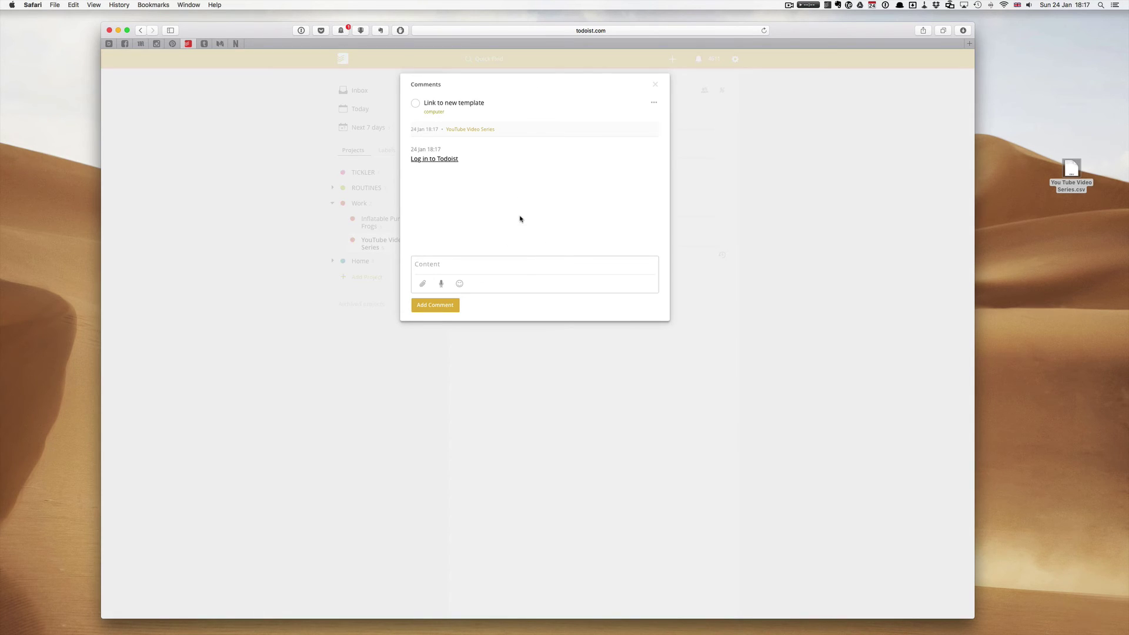
left_click(446, 160)
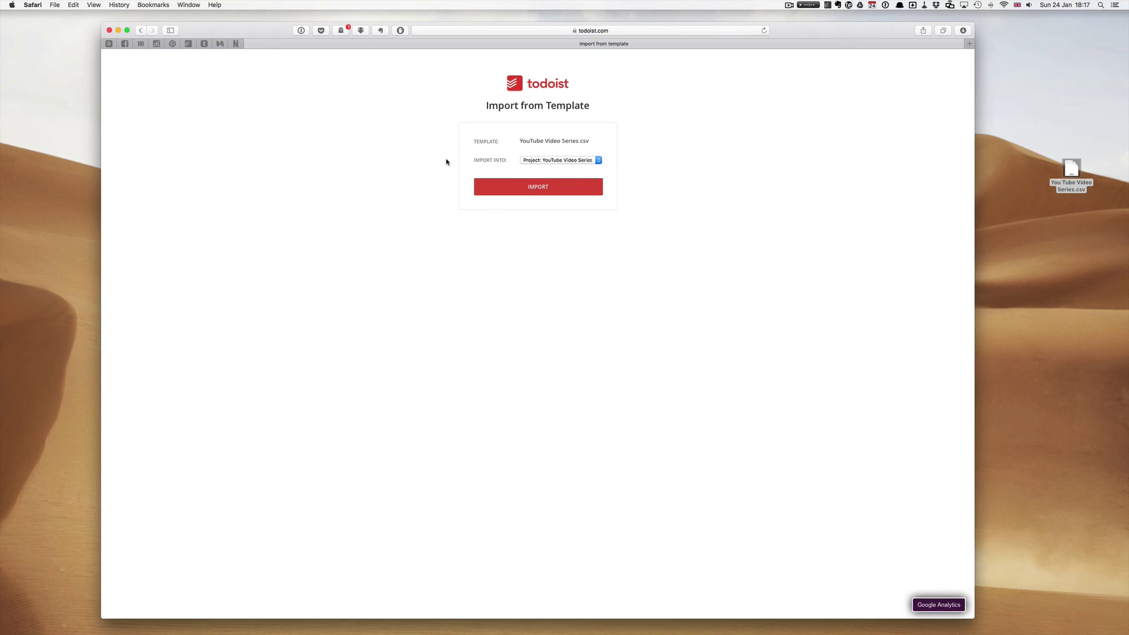
left_click(537, 189)
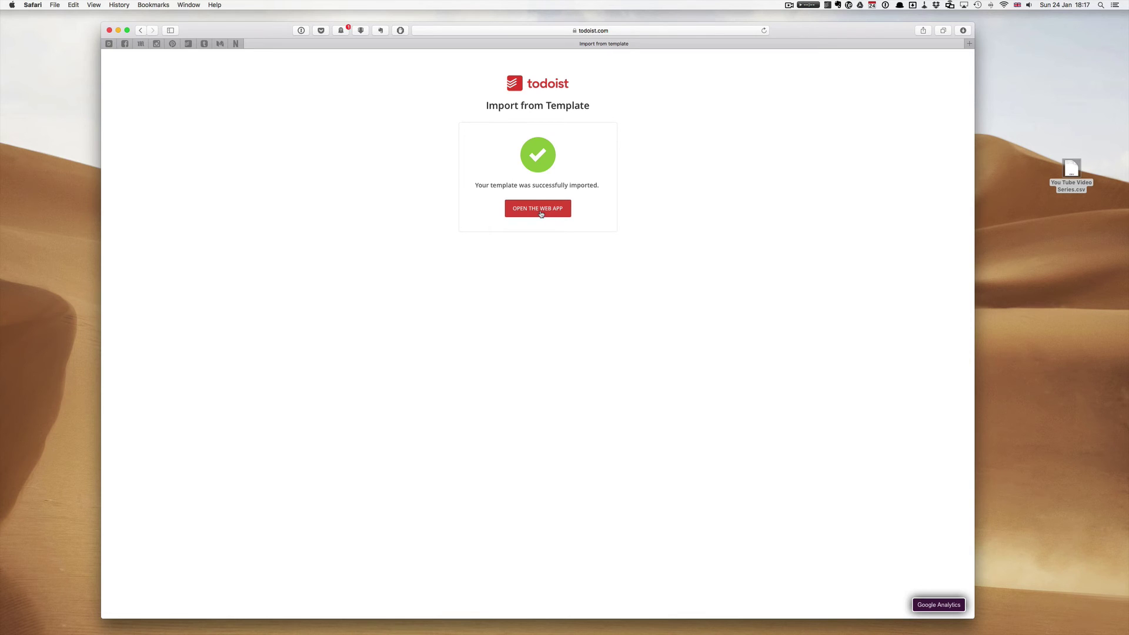
left_click(189, 44)
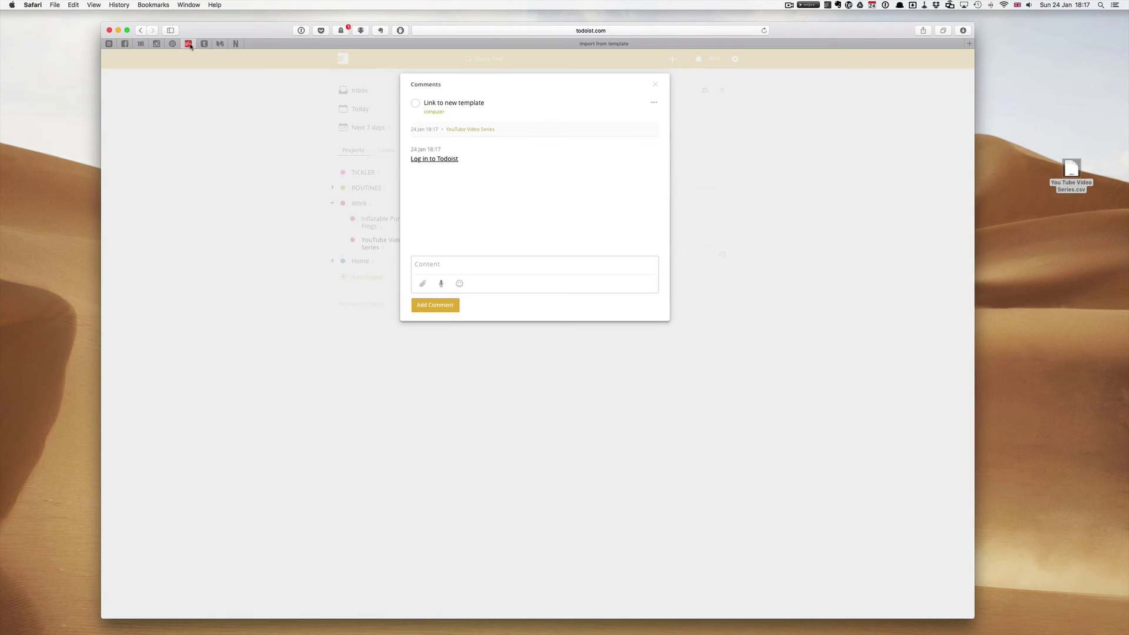
left_click(656, 85)
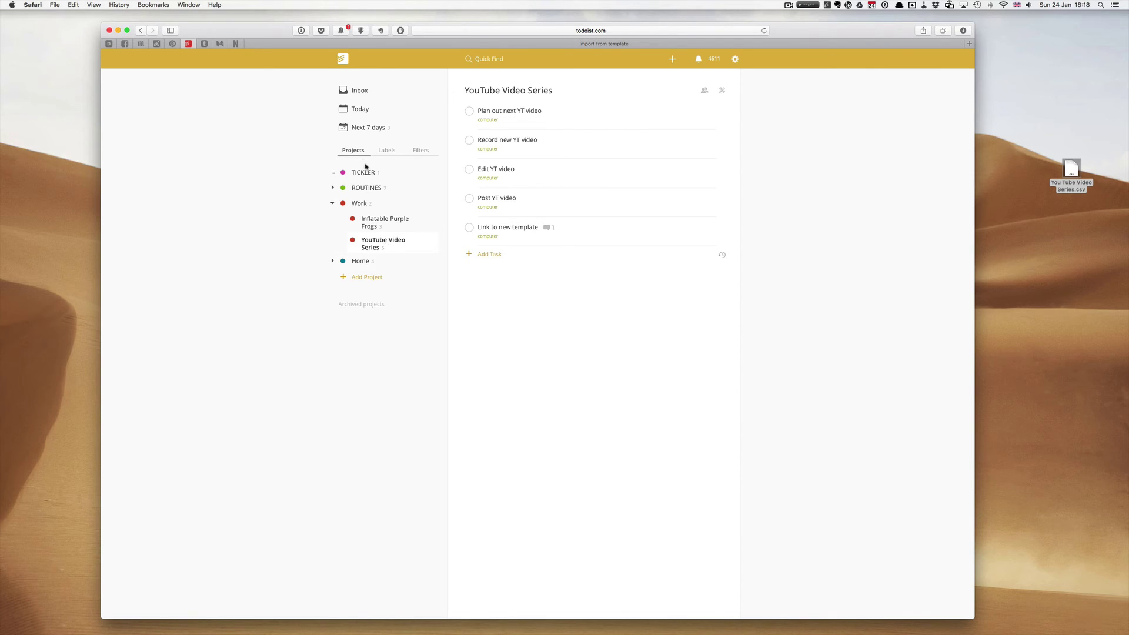
- Return to YouTube Video Series and export it as a CSV template file
left_click(365, 172)
left_click(376, 241)
left_click(723, 91)
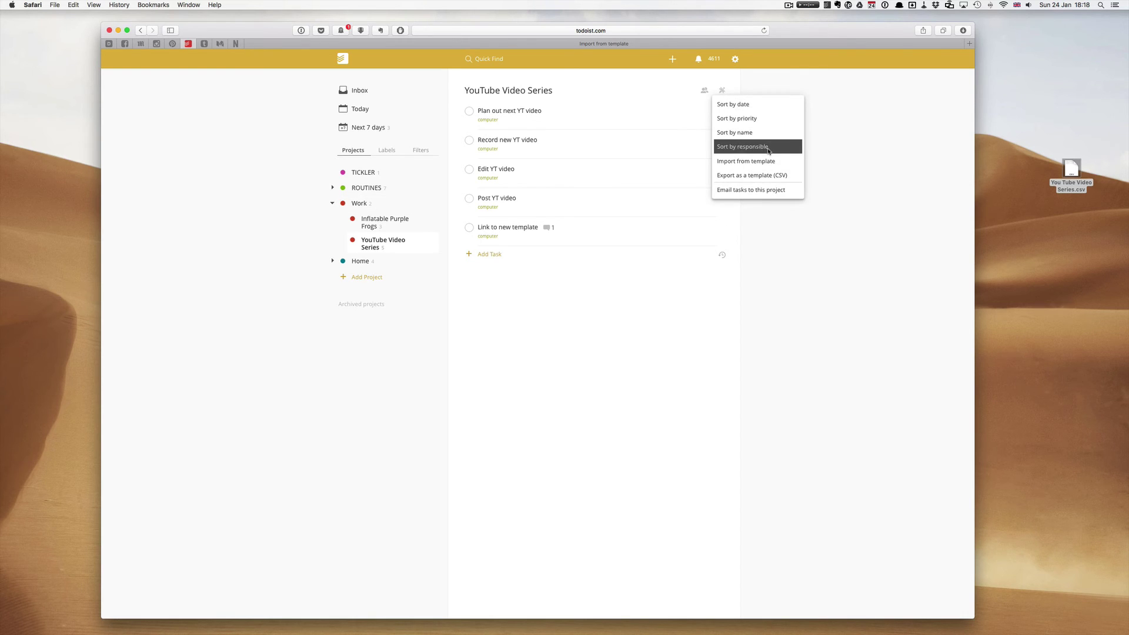
left_click(762, 175)
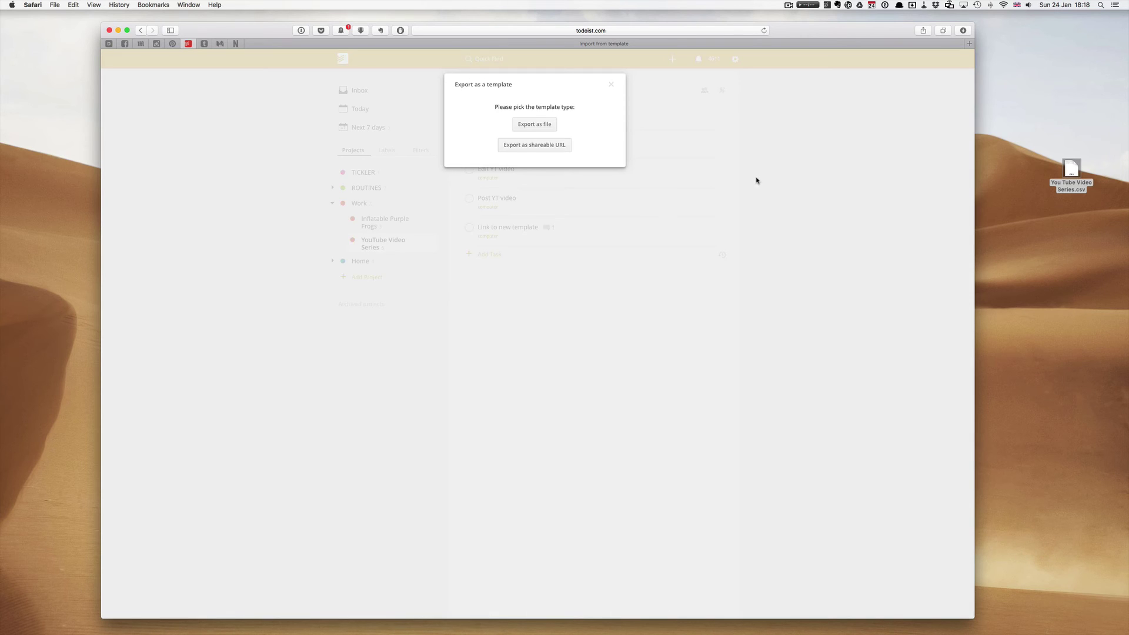
left_click(554, 129)
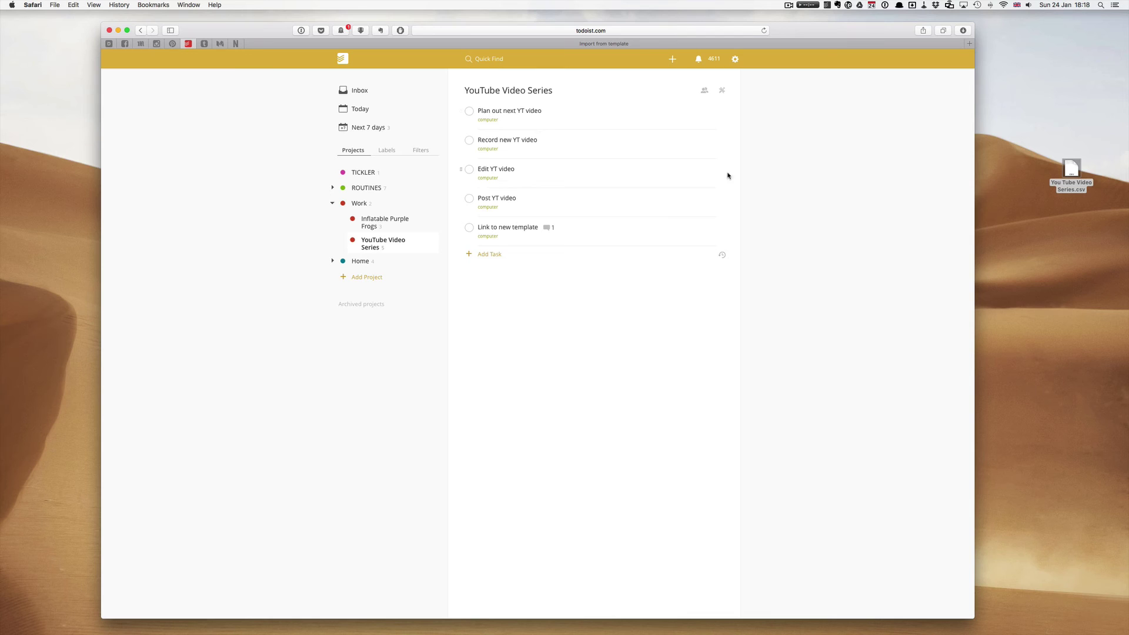
- Delete the first YouTube Video Series project
left_click(432, 243)
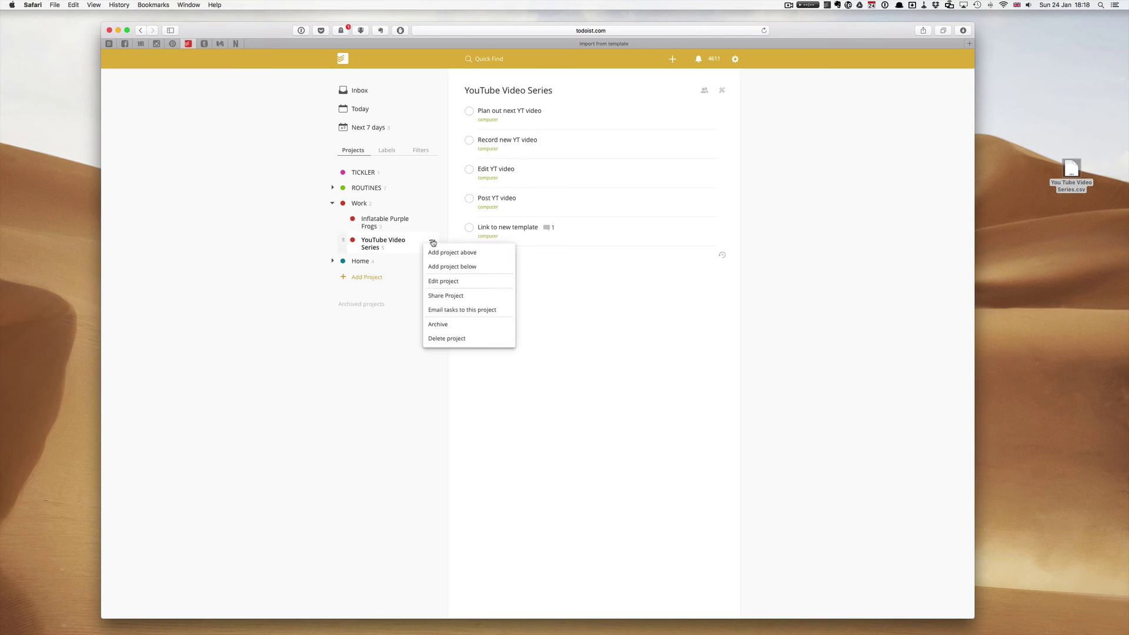
left_click(448, 341)
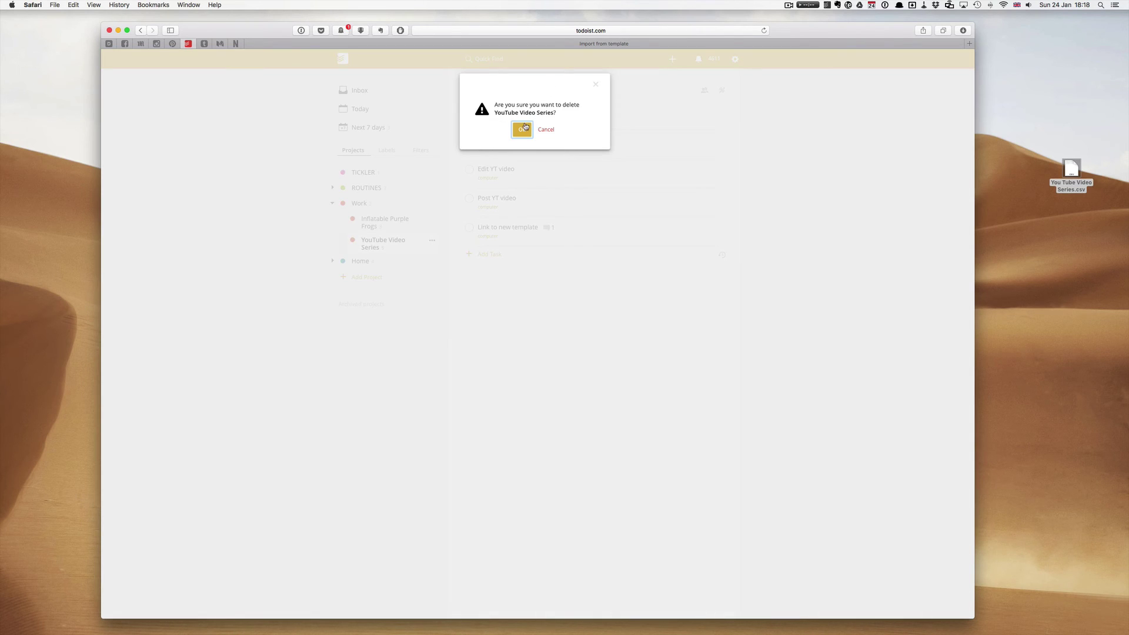
left_click(523, 128)
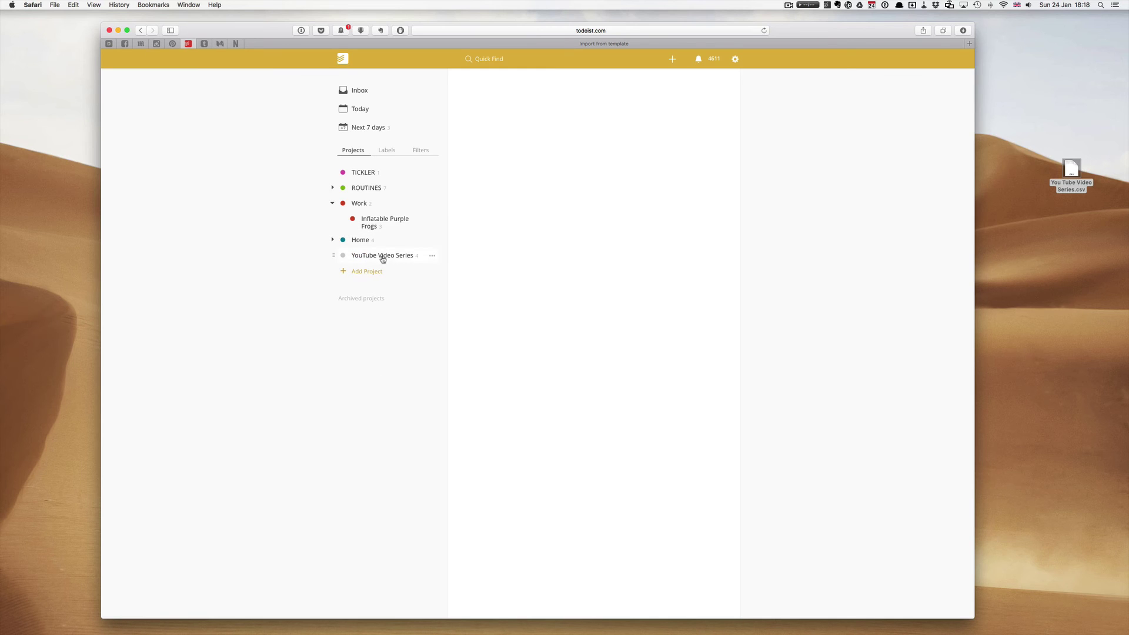
- Recolour the remaining YouTube Video Series project dark red and nest it under Work above Inflatable Purple Frogs
left_click(377, 256)
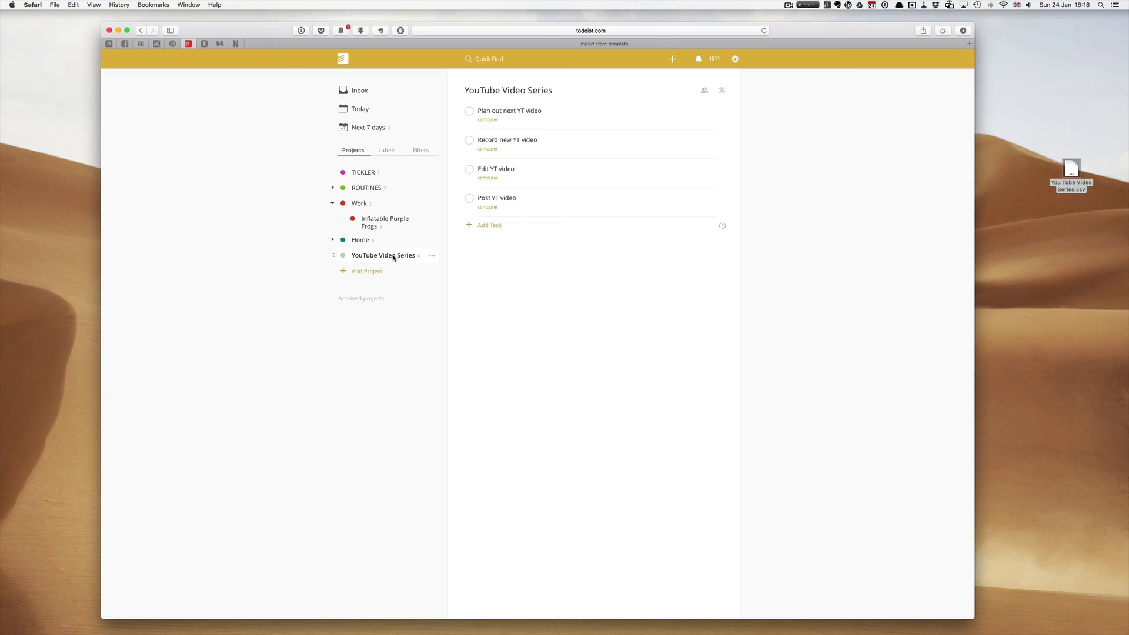
left_click(432, 257)
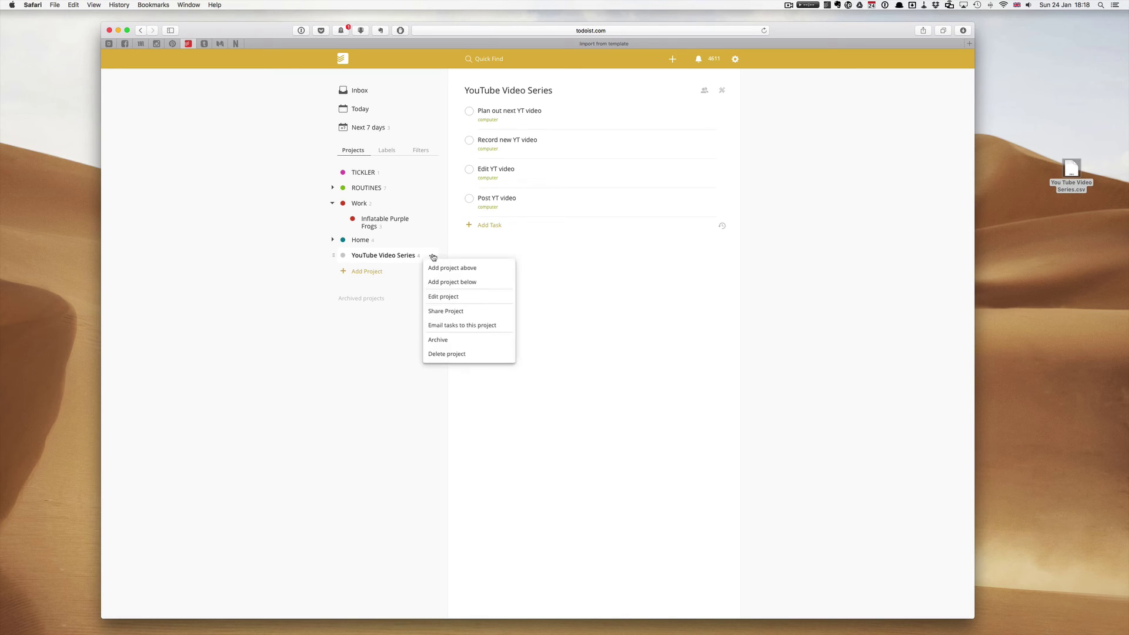
left_click(450, 297)
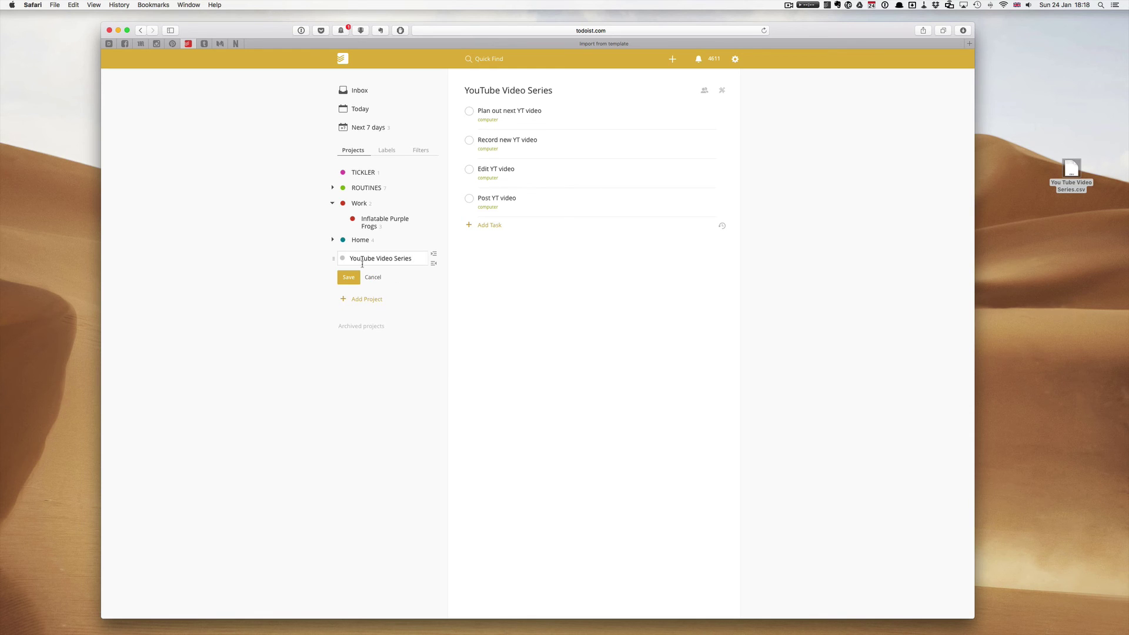
left_click(343, 259)
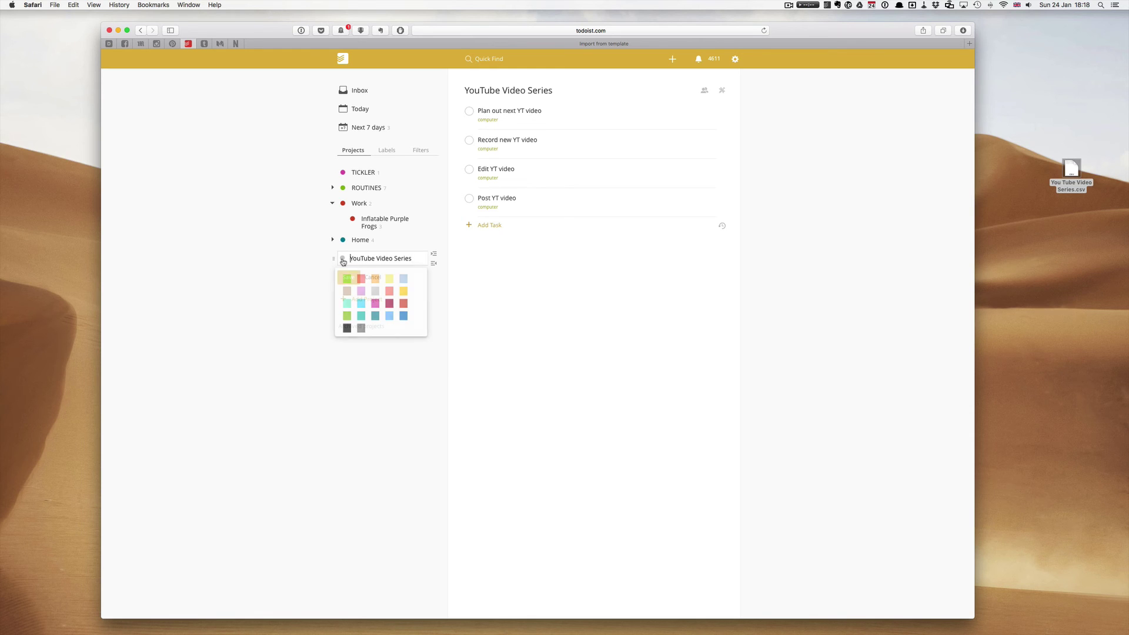
left_click(405, 303)
left_click(348, 282)
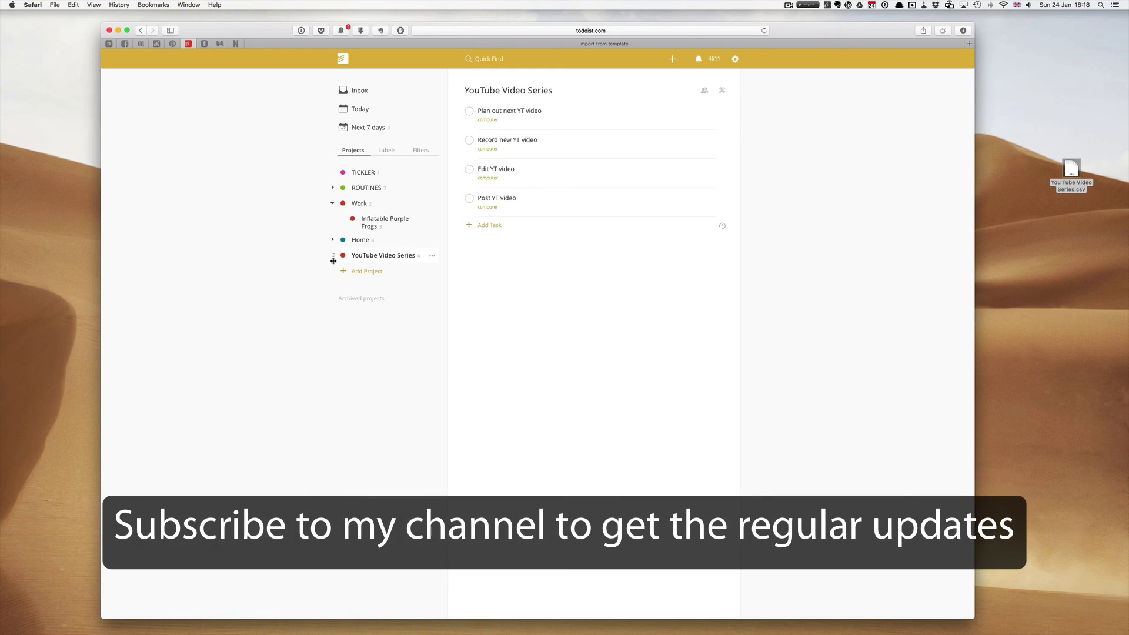
mouse_move(334, 260)
left_mouse_down()
mouse_move(355, 220)
mouse_move(334, 240)
left_mouse_up()
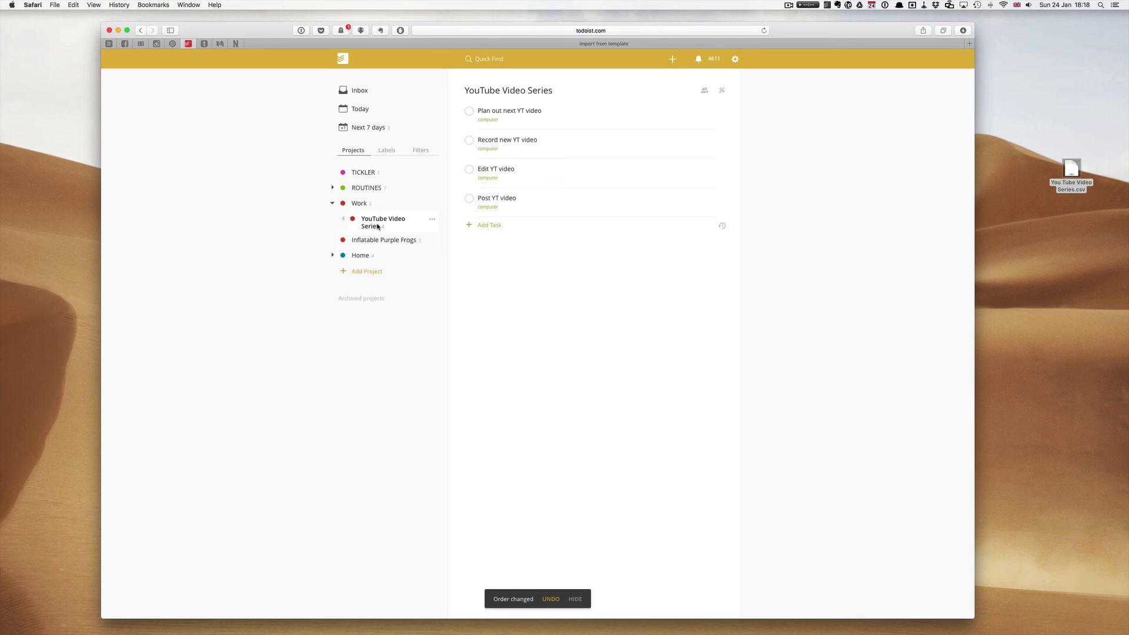
- Delete the YouTube Video Series project
left_click(433, 219)
left_click(472, 316)
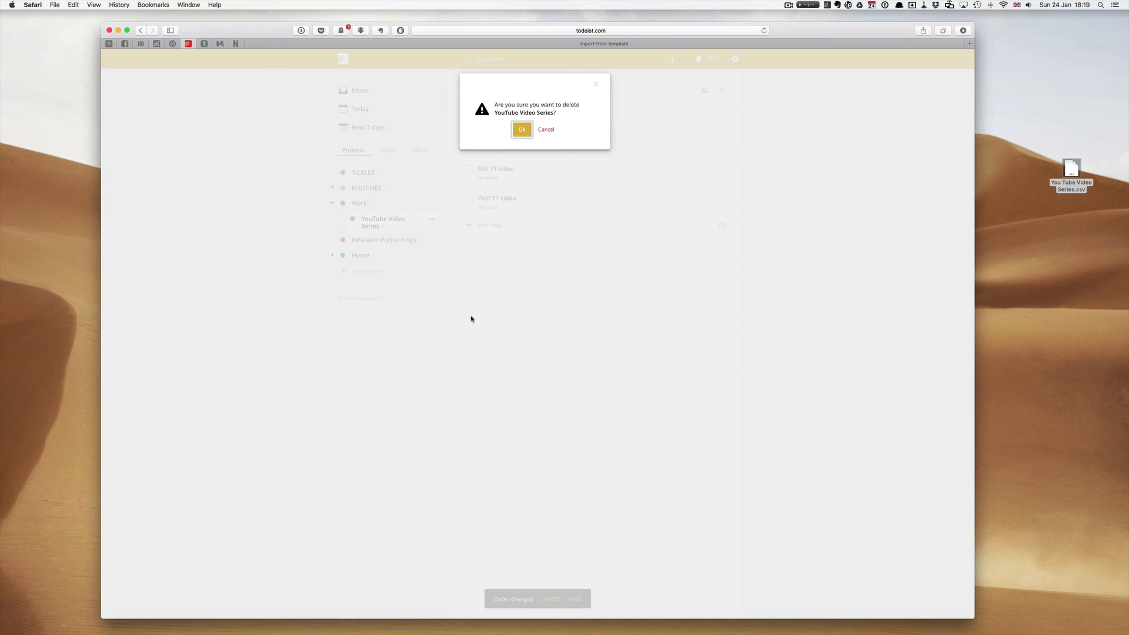
left_click(520, 128)
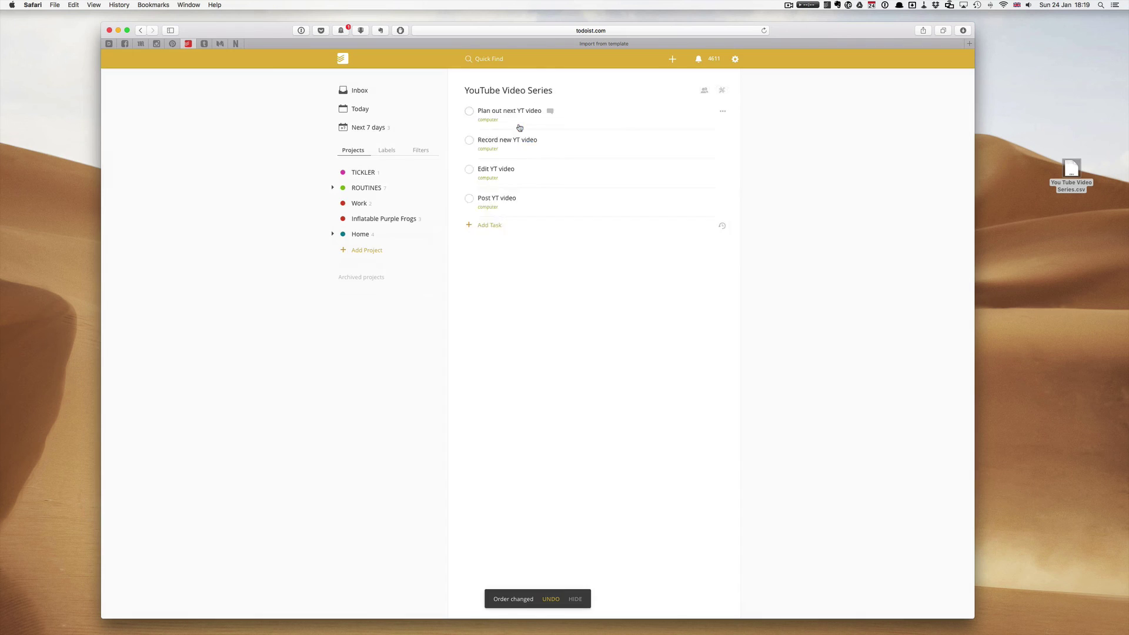
- Create a red project named 'You Tube Video Series' and nest it under Work
left_click(362, 251)
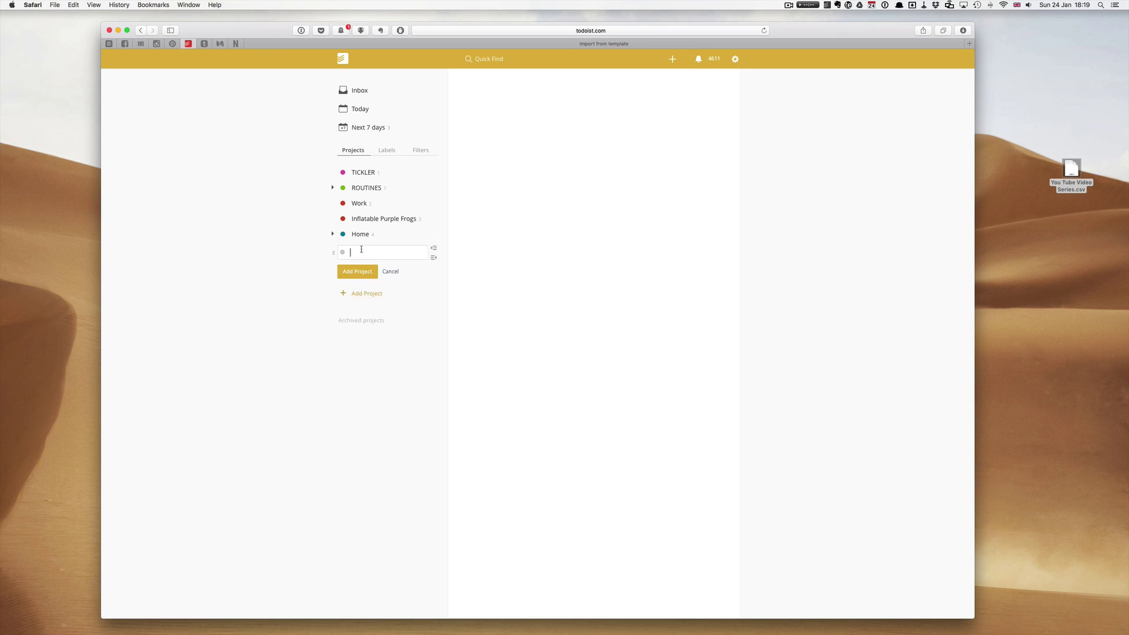
type("You Tube Video Series")
left_click(343, 253)
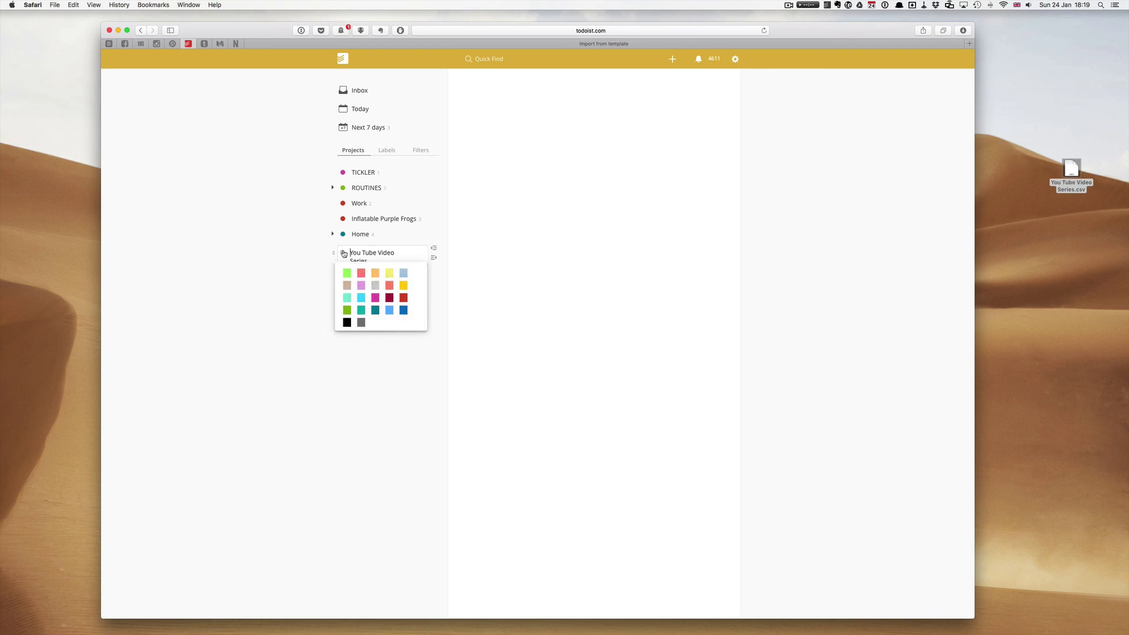
left_click(403, 298)
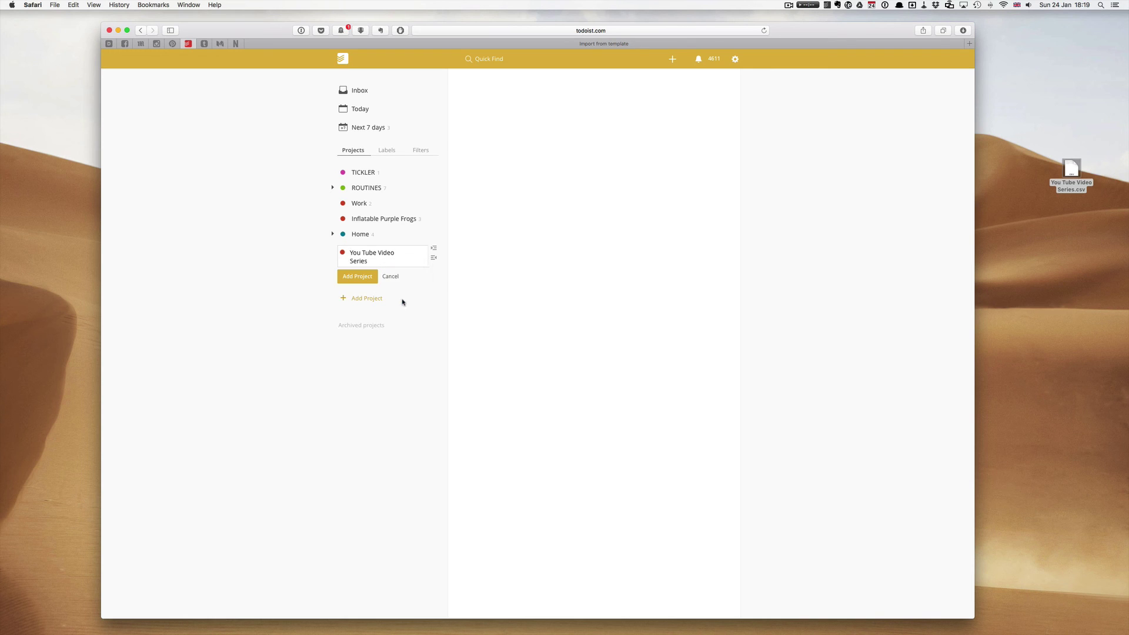
left_click(366, 281)
left_click_drag(343, 253, 356, 219)
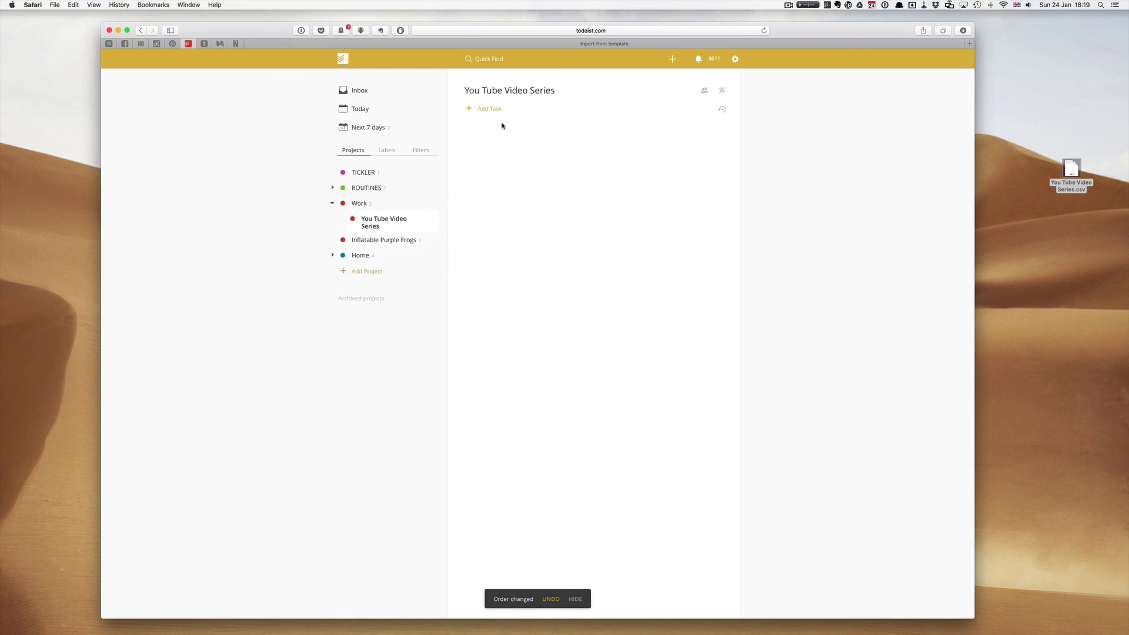
- Import You Tube Video Series.csv from the desktop into the project as a template
left_click(722, 91)
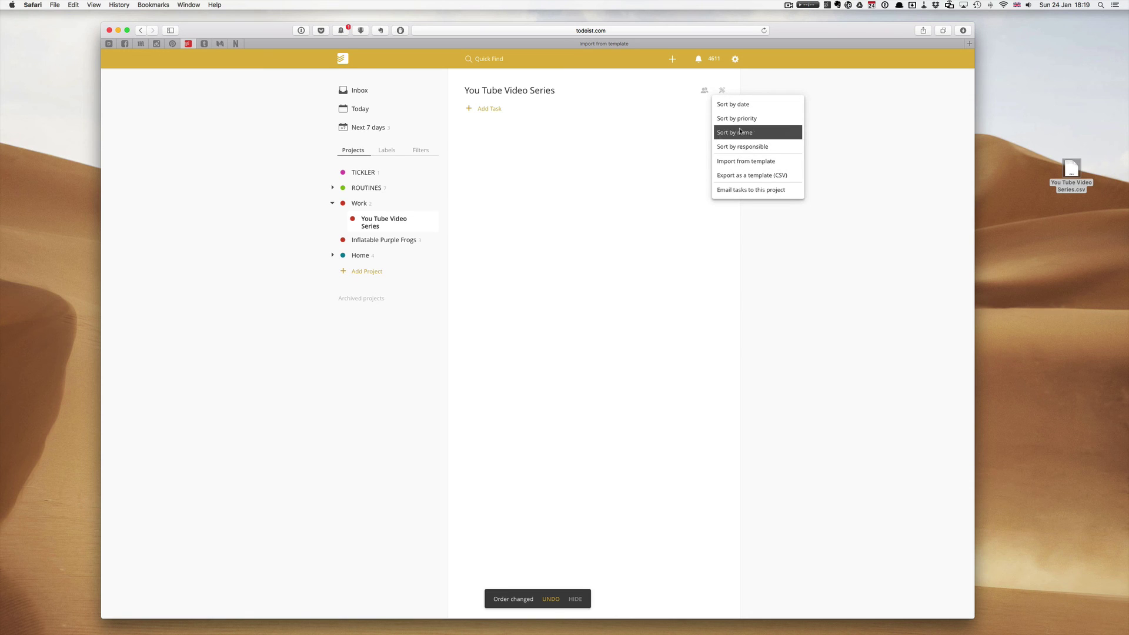
left_click(744, 162)
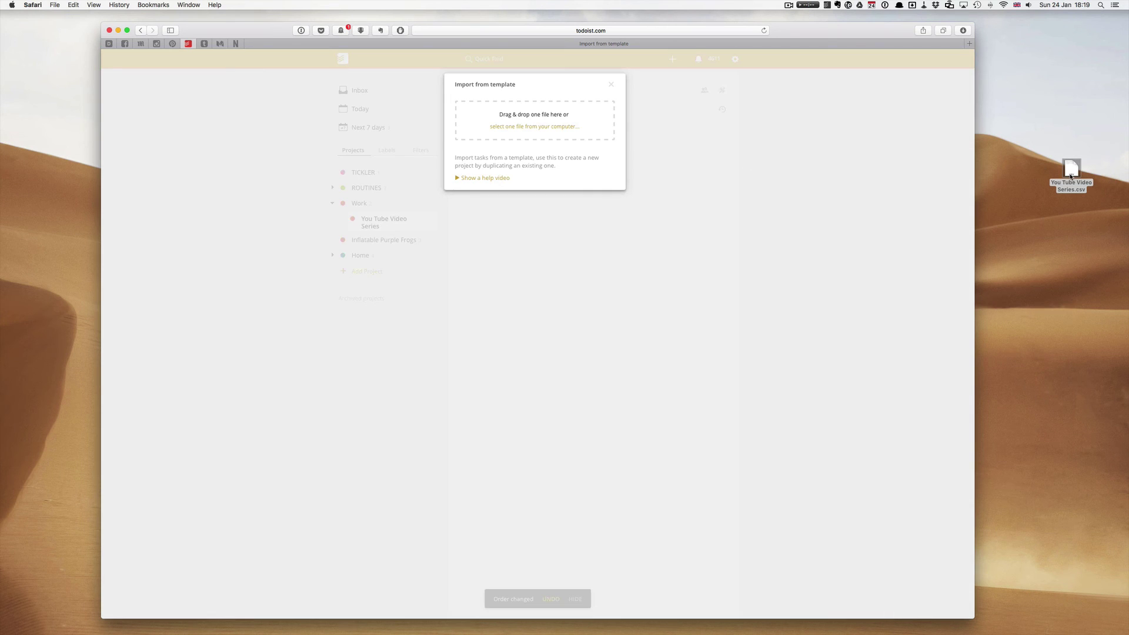
left_click_drag(1071, 175, 551, 121)
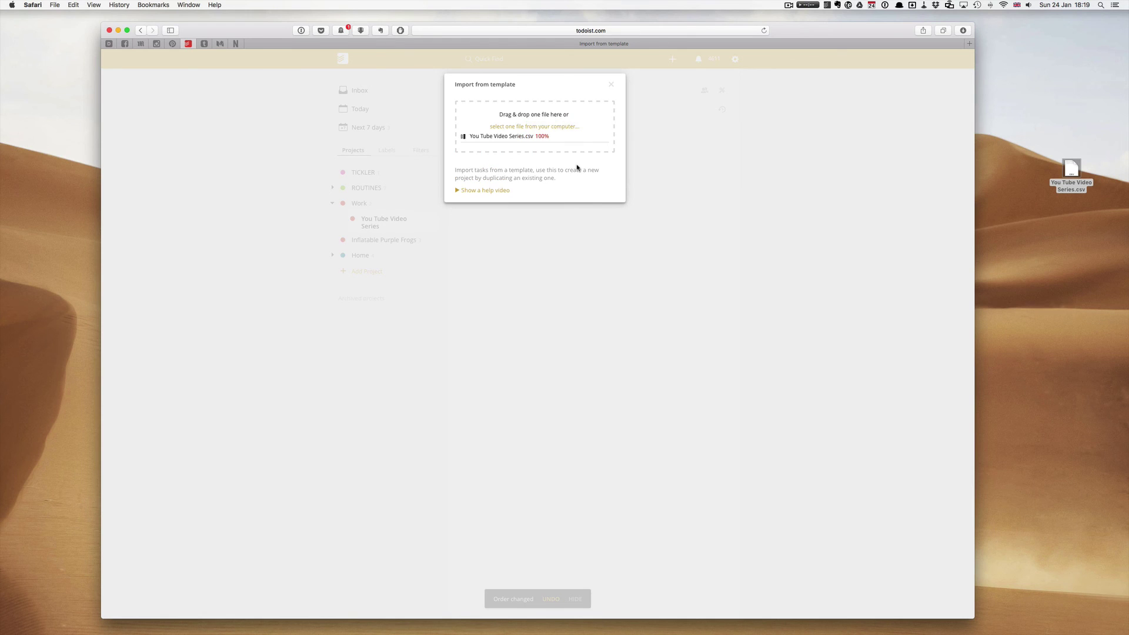